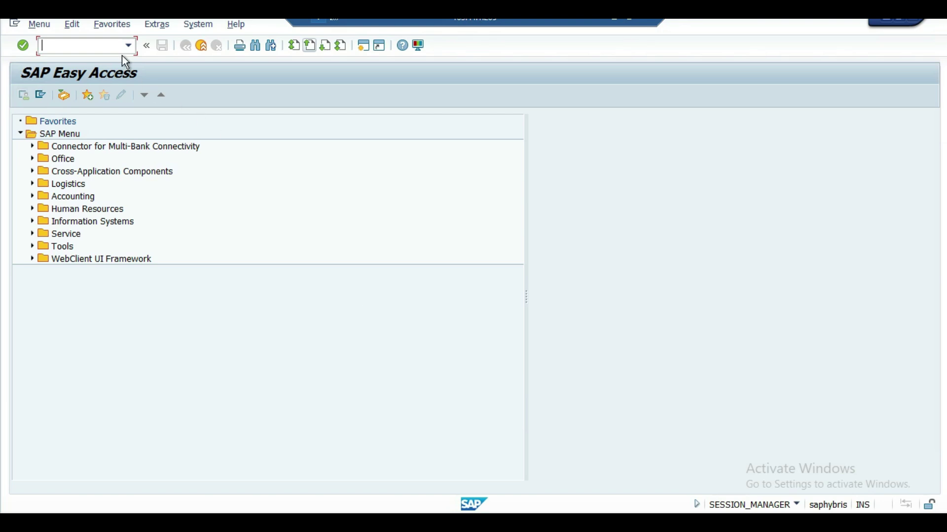
- Open transaction FV50 for parking a G/L document and set the document date to 29.05.2024
text(FV50)
key(Return)
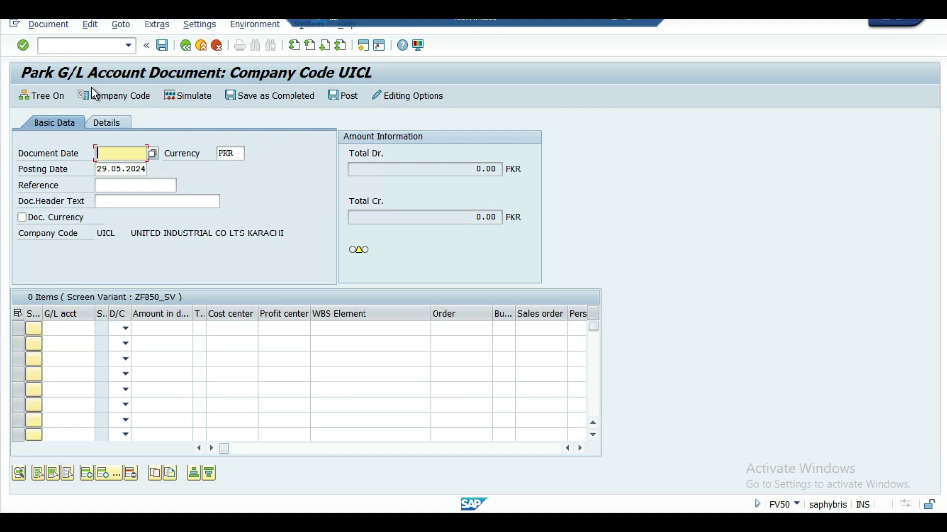
text(29.05.2024)
click(64, 331)
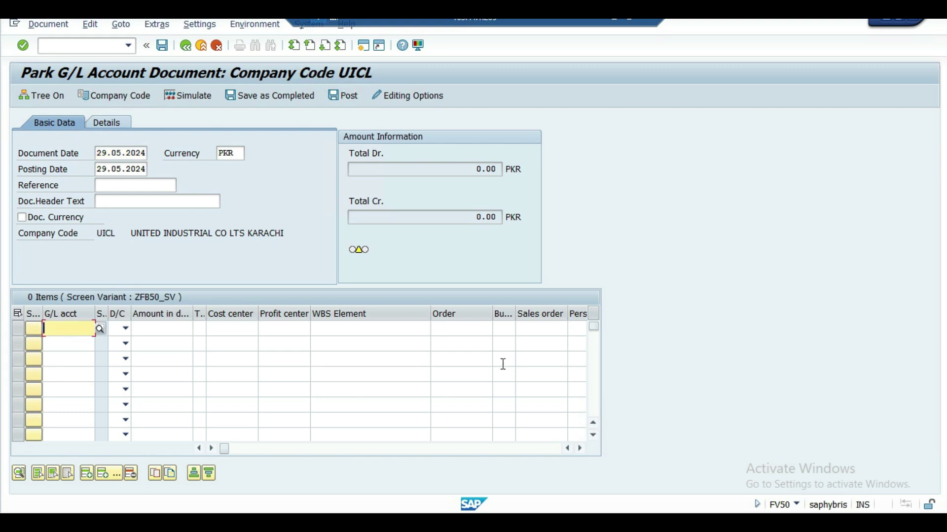
- Open transaction FBL3N in a new session
click(364, 47)
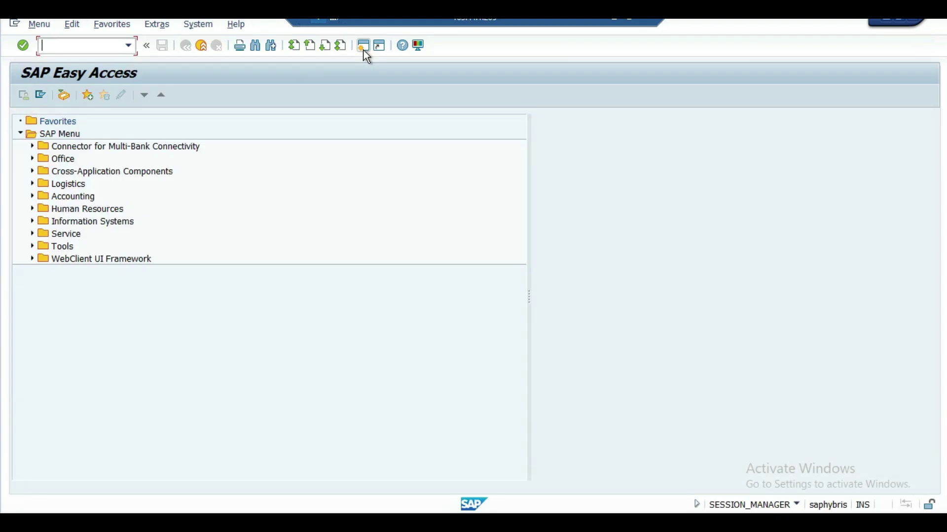
text(FBL3N)
key(Return)
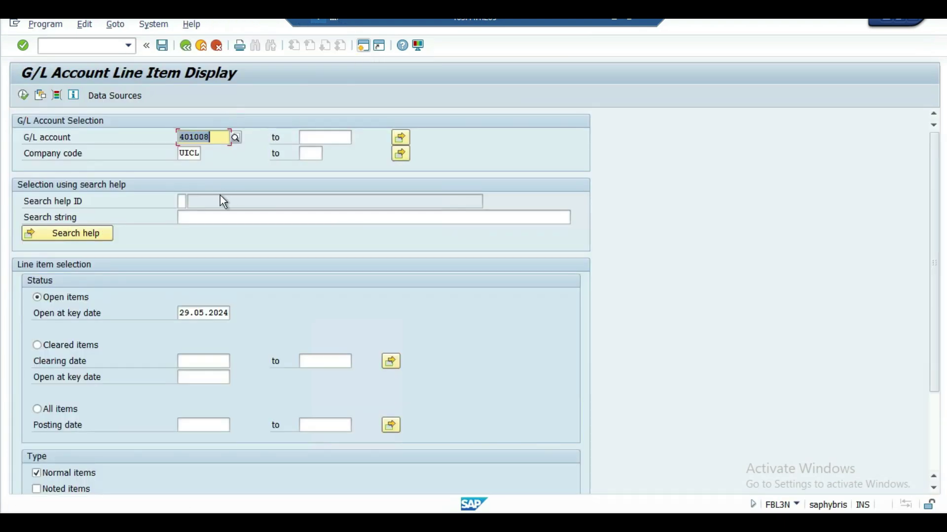
- Set the G/L account selection range from Salary Expense A/C (401007) to General Expense A/C (401008)
click(235, 138)
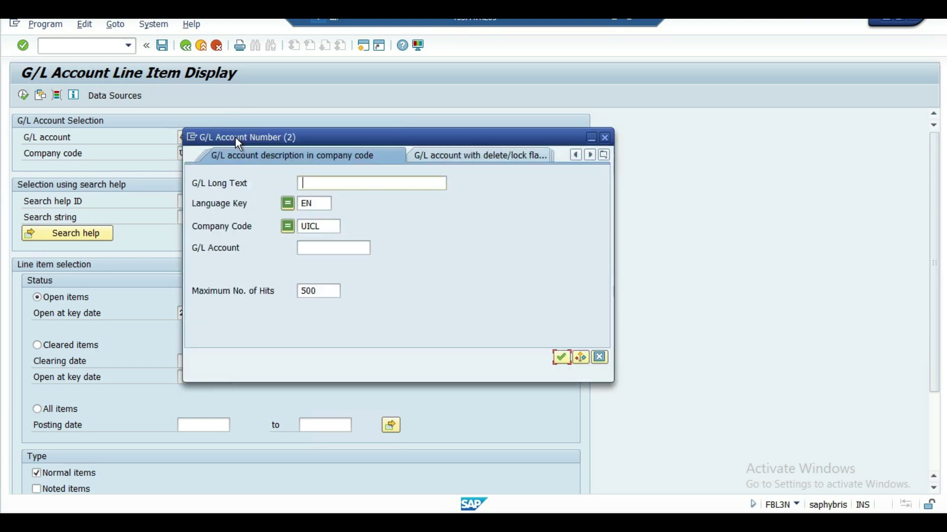
key(Return)
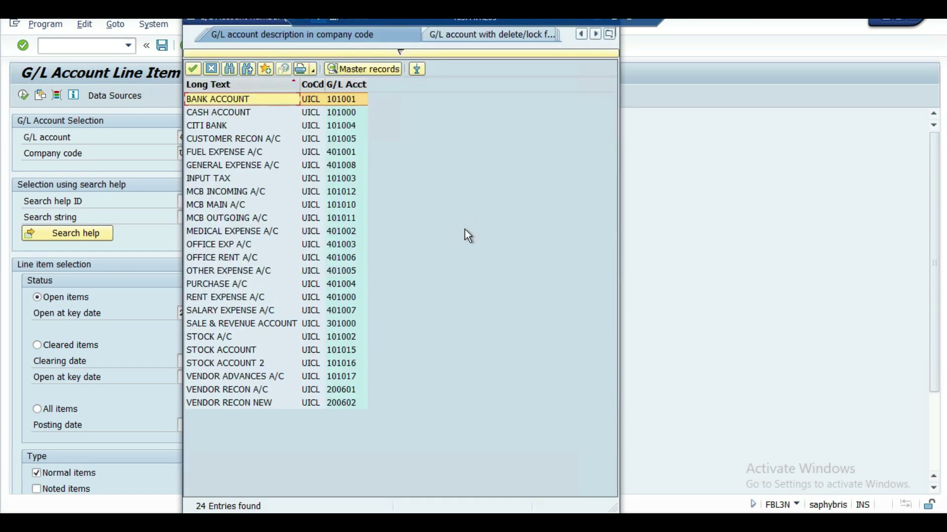
click(356, 85)
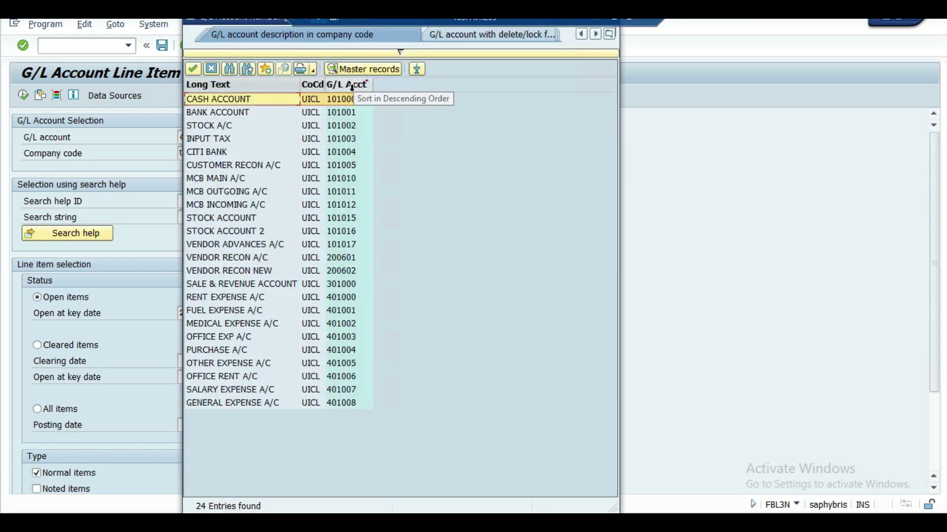
double_click(339, 391)
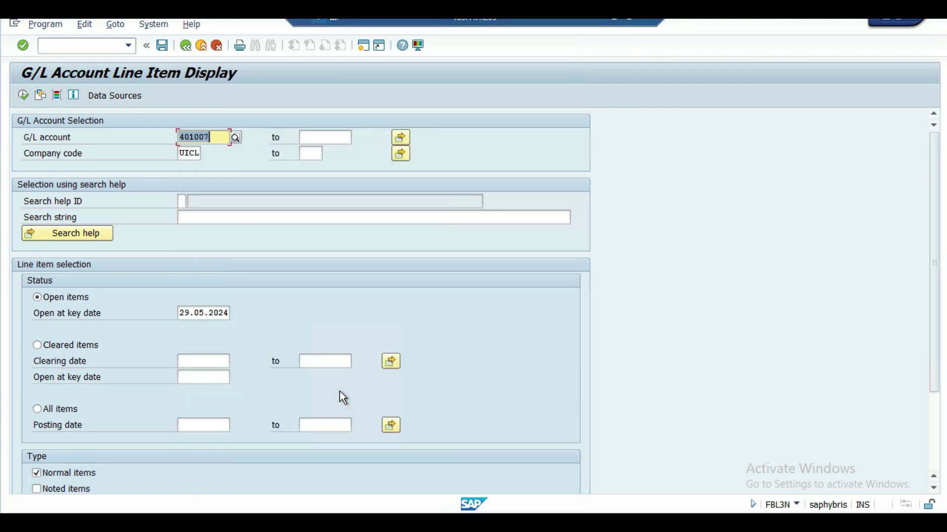
key(Tab)
text(401007)
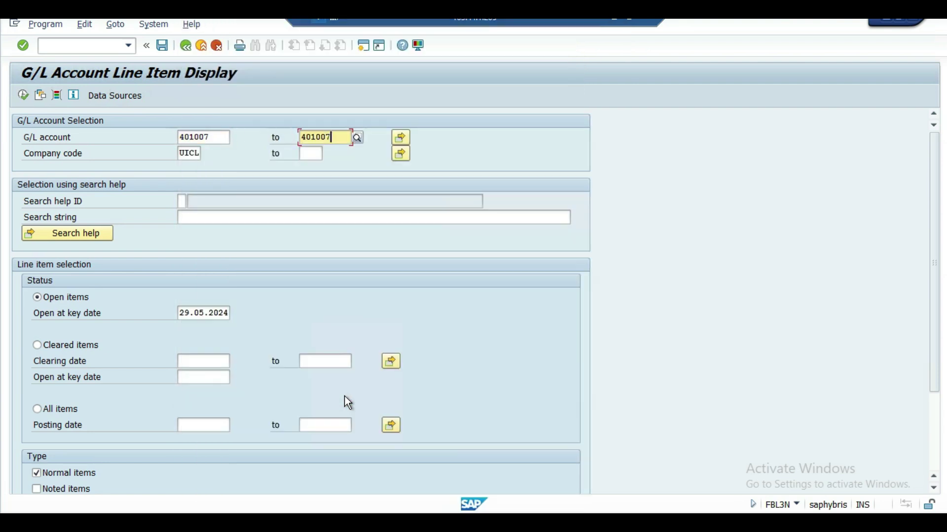
key(BackSpace)
text(8)
- Set the line item status to All items and run the report for the selected G/L accounts
key(Escape)
click(52, 408)
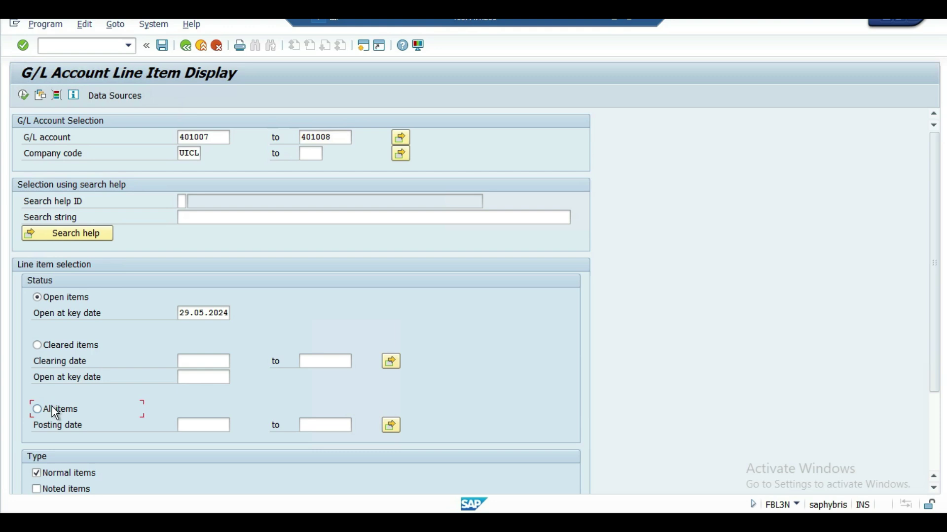
click(23, 95)
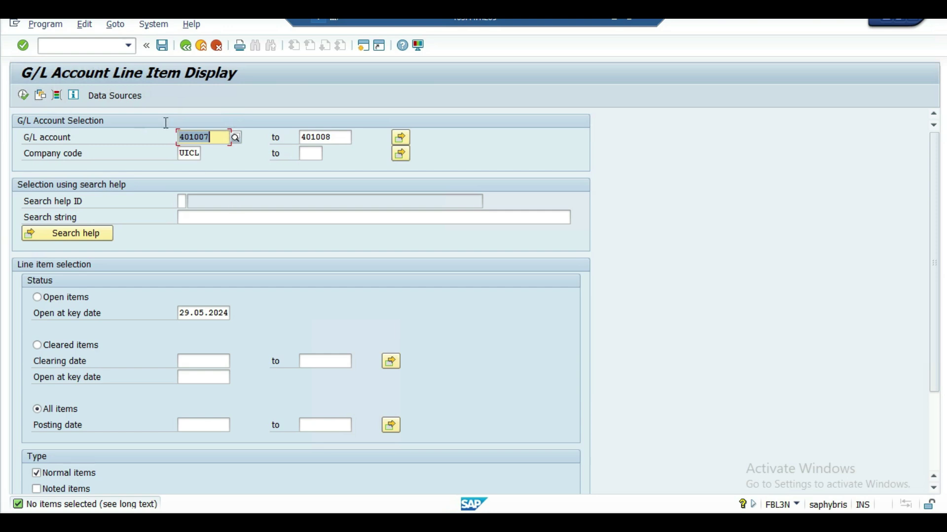
- Return to the FV50 session and enter a debit of 50000 to Salary Expense A/C (401007) on the first line
mouse_move(232, 522)
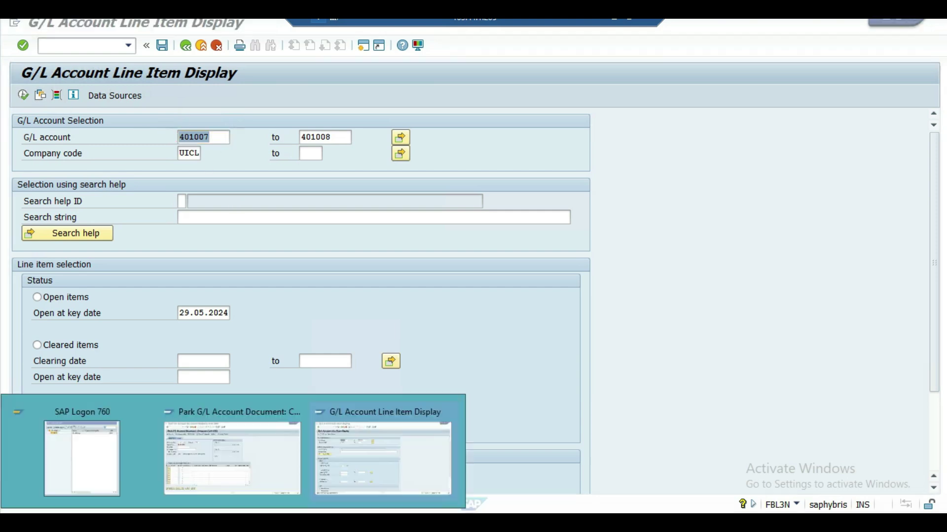
click(281, 461)
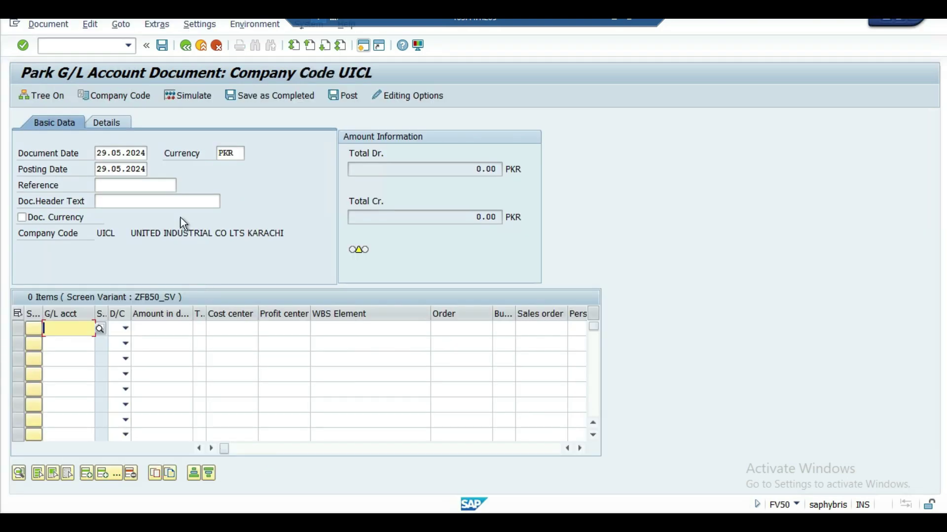
click(99, 329)
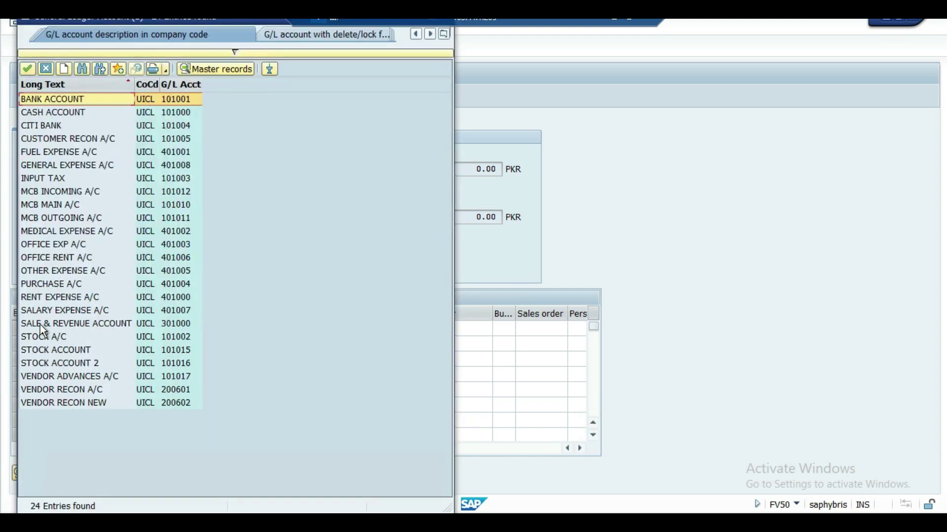
double_click(46, 311)
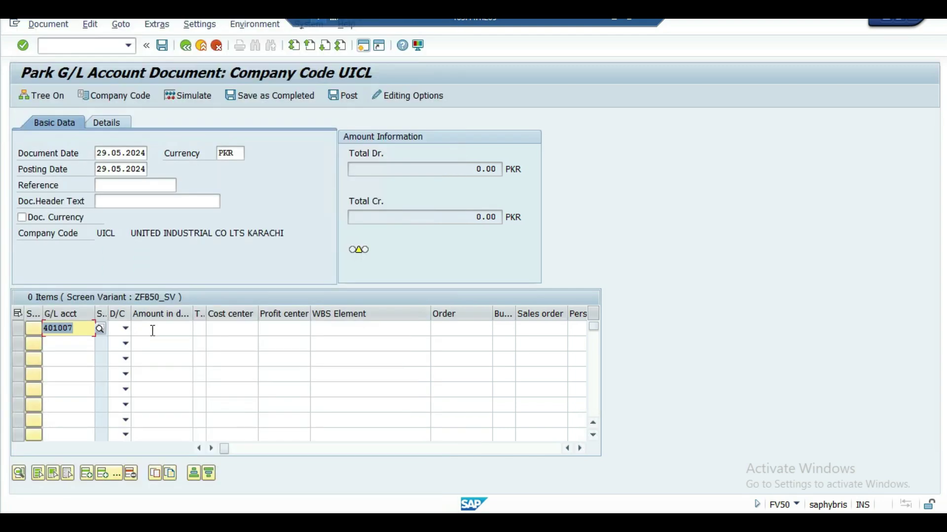
click(127, 330)
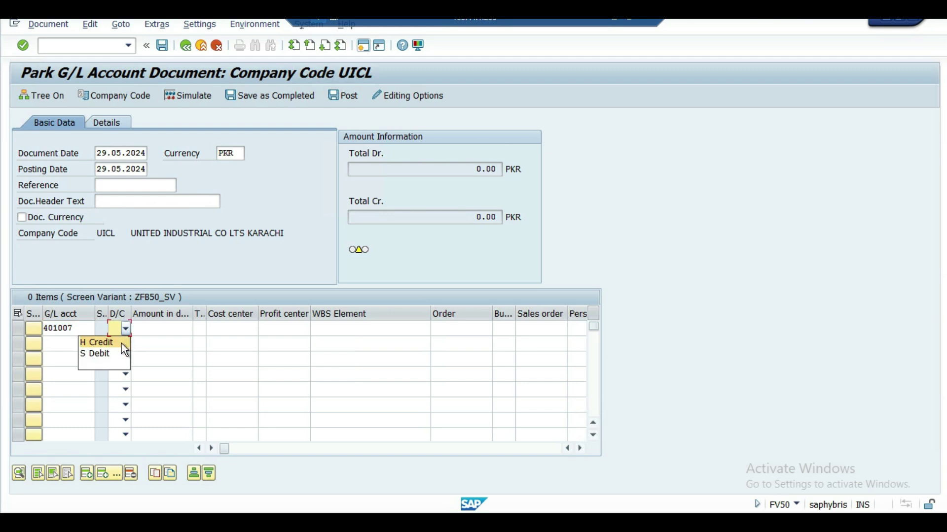
click(120, 351)
click(178, 328)
text(5)
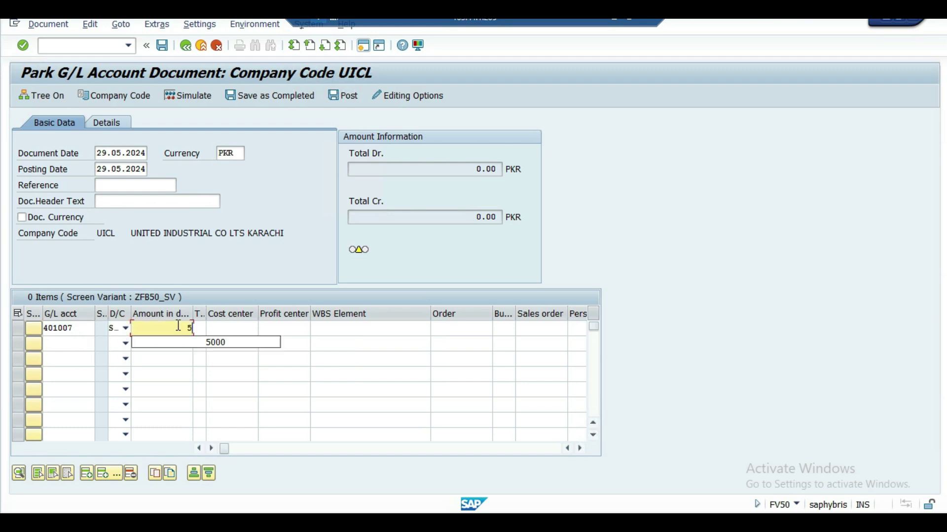
text(0000)
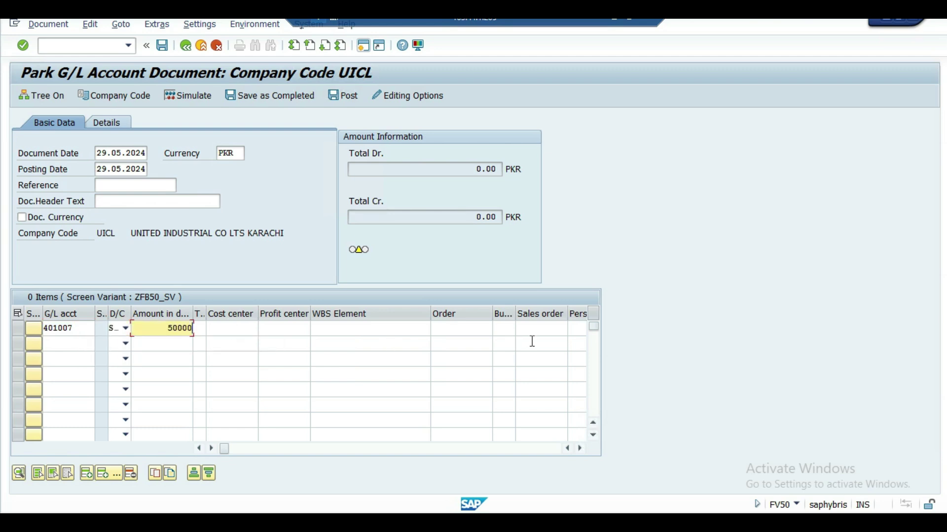
- Add a balancing credit line for Bank Account (101001), carrying over the debit amount with *
click(62, 344)
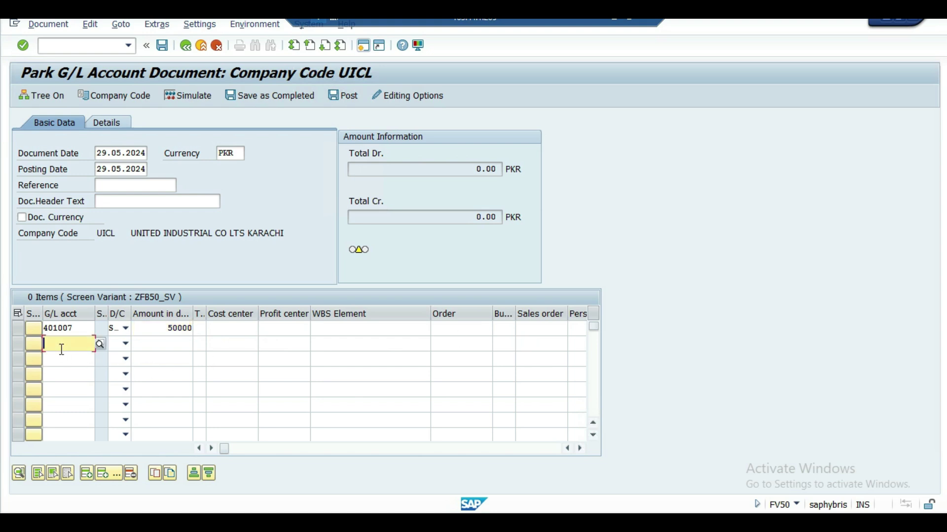
click(100, 344)
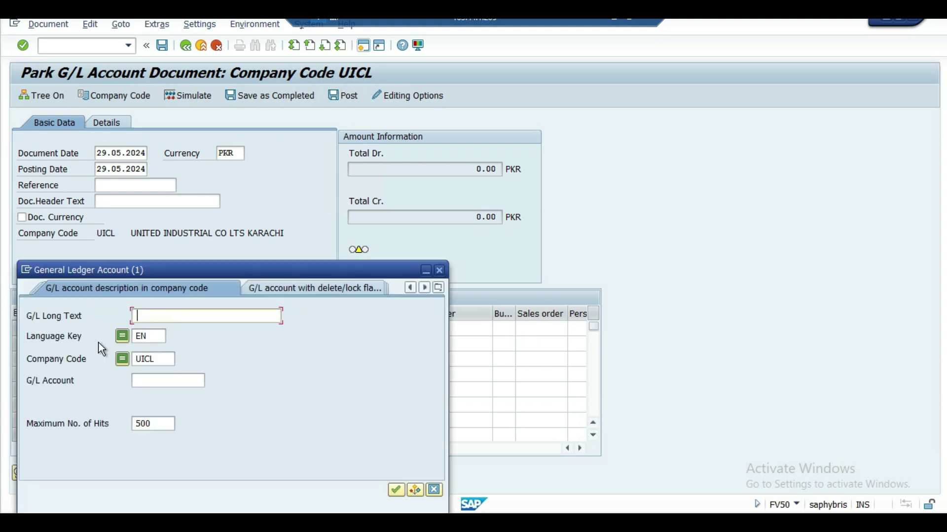
key(Return)
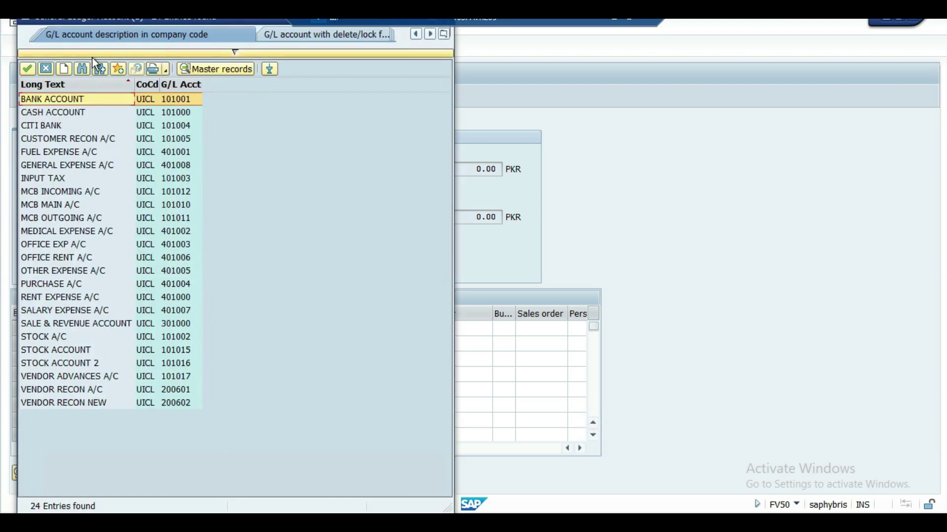
double_click(67, 100)
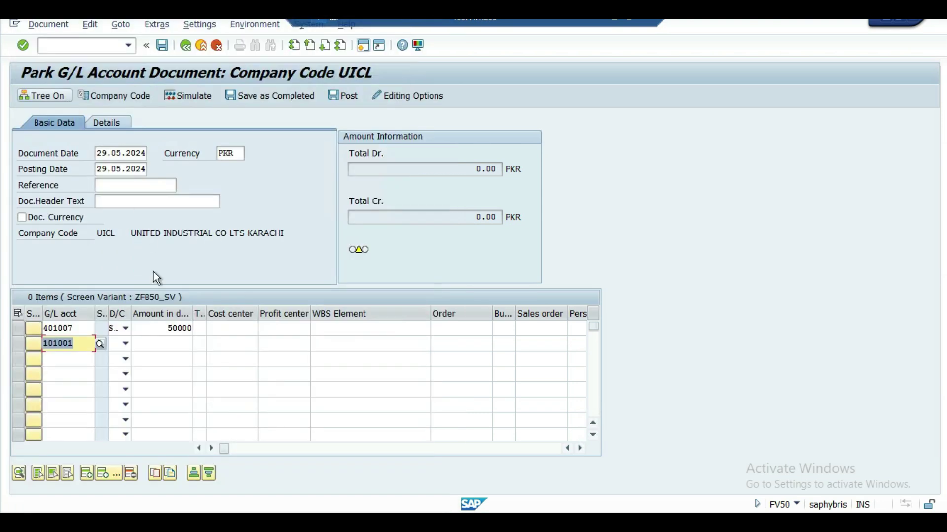
click(126, 344)
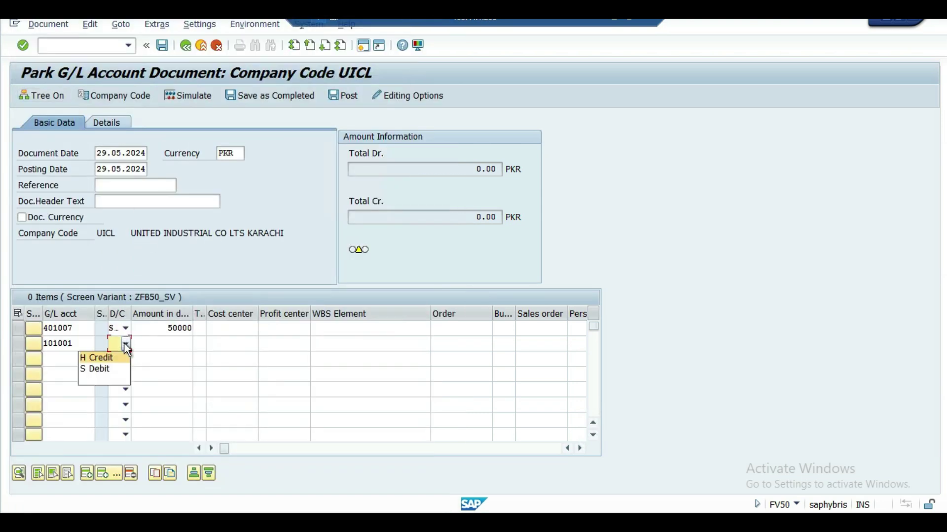
click(114, 358)
click(191, 344)
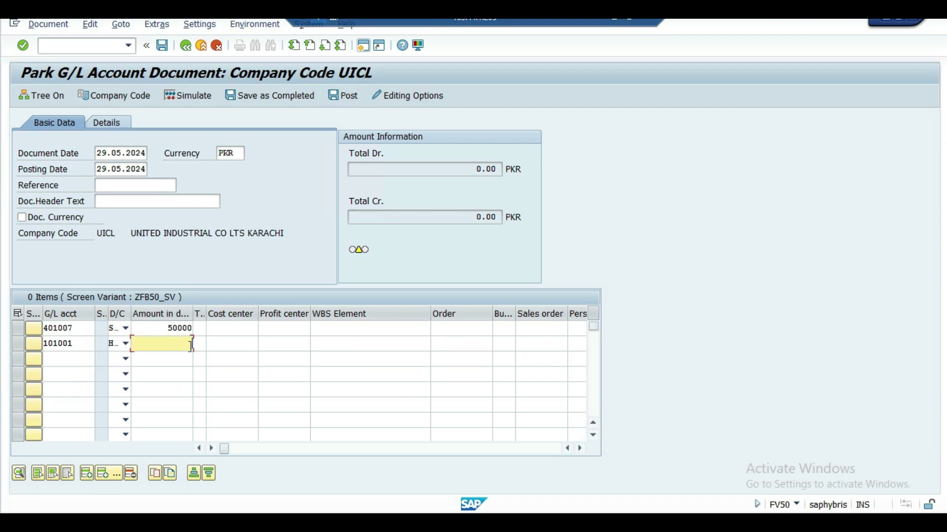
text(*)
key(Return)
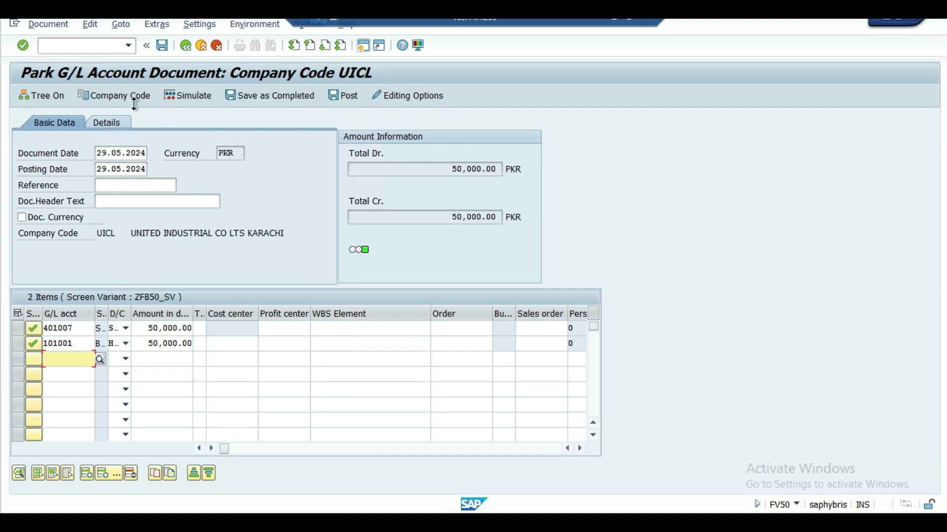
- Simulate the salary expense document and park it
click(194, 97)
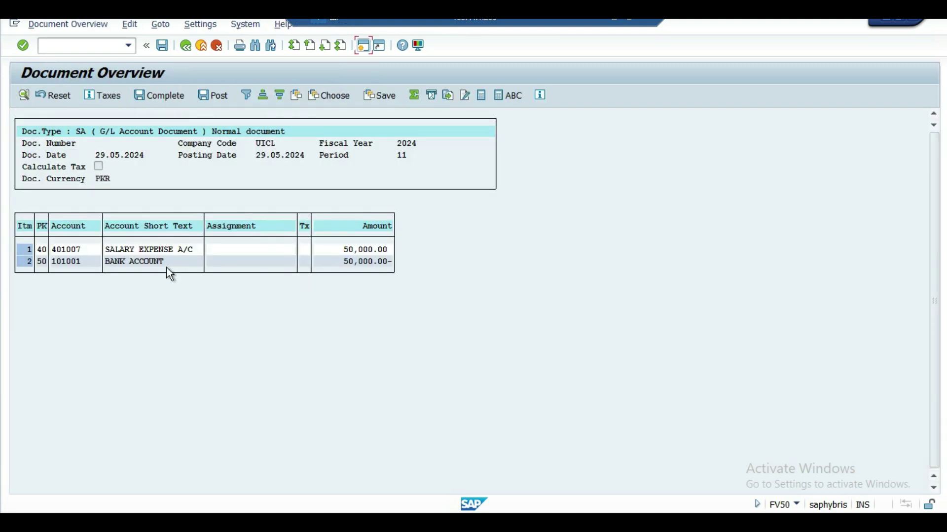
click(164, 46)
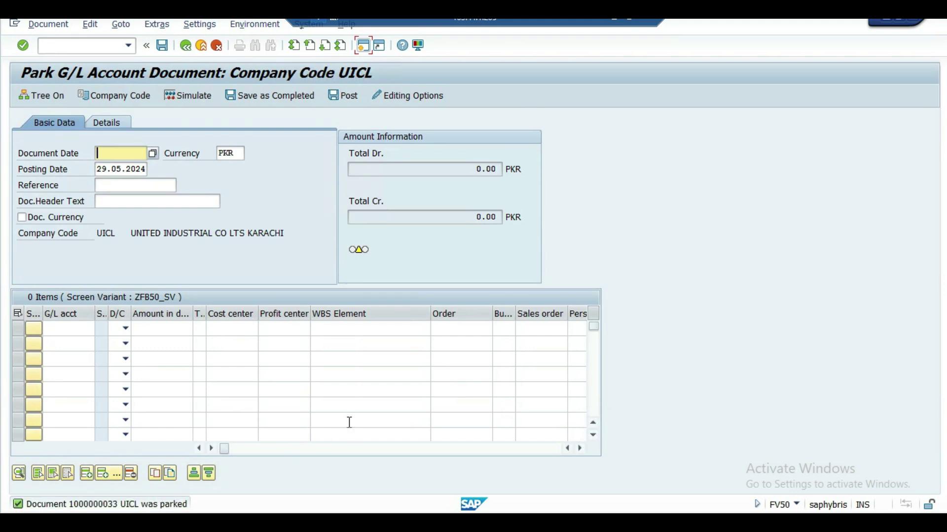
- Switch to the FBL3N session, include parked items in the selection, and run the line item report
mouse_move(230, 517)
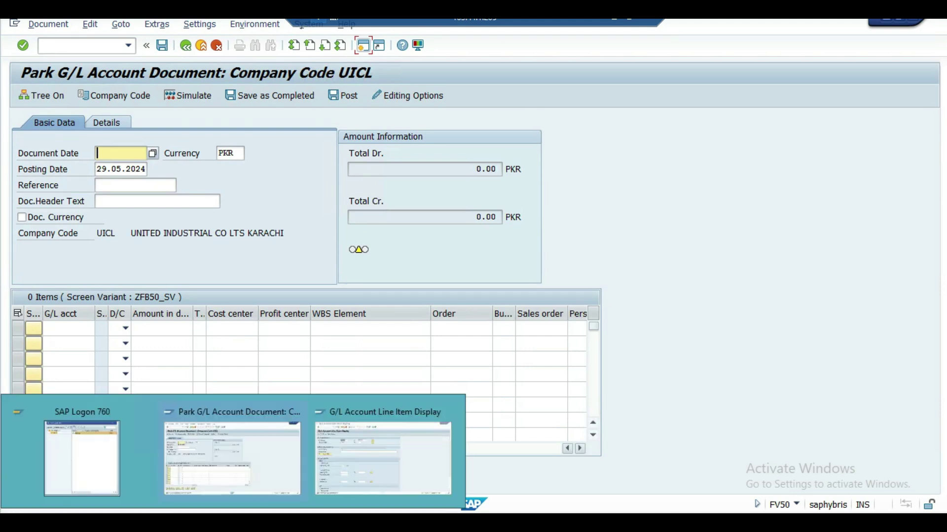
click(356, 470)
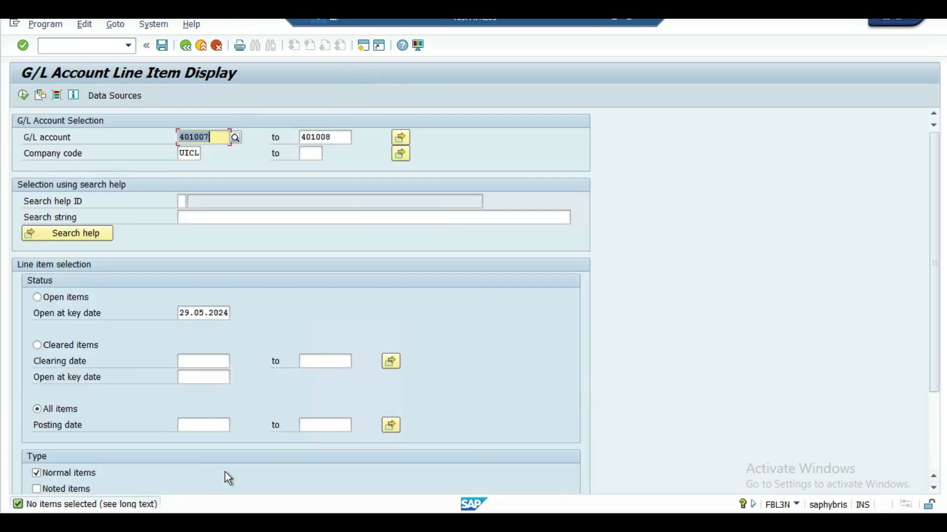
drag(932, 158, 389, 393)
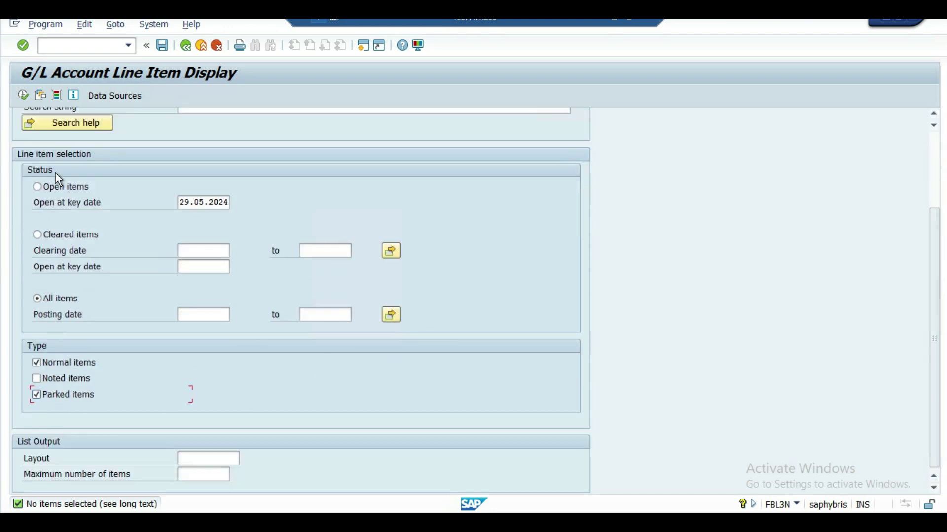
click(22, 94)
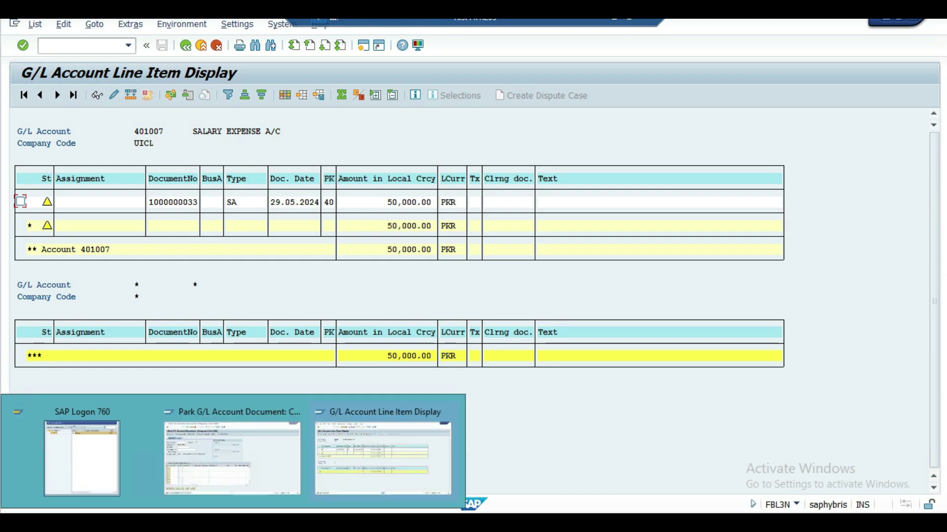
- Return to the FV50 session, set the document date to 29.05.2024 and pick General Expense A/C (401008) for the first line
click(249, 489)
text(29.05.2024)
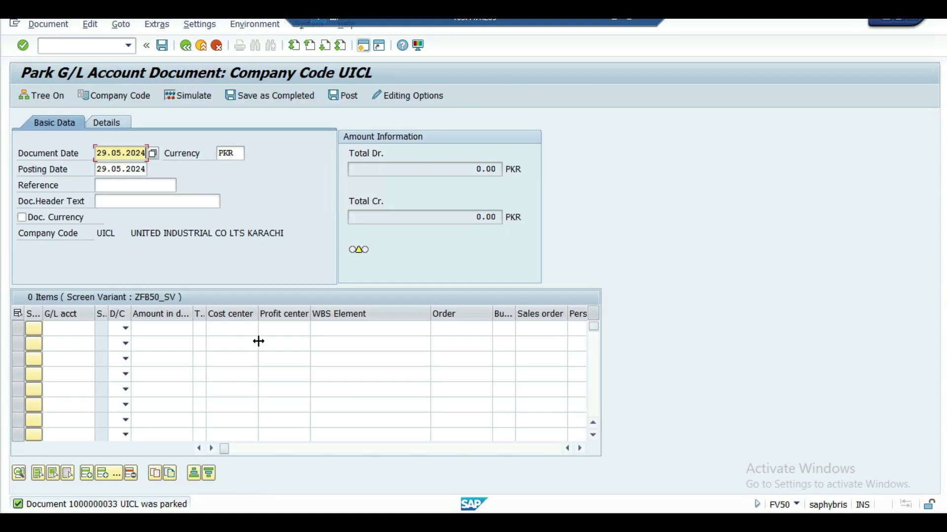
click(49, 328)
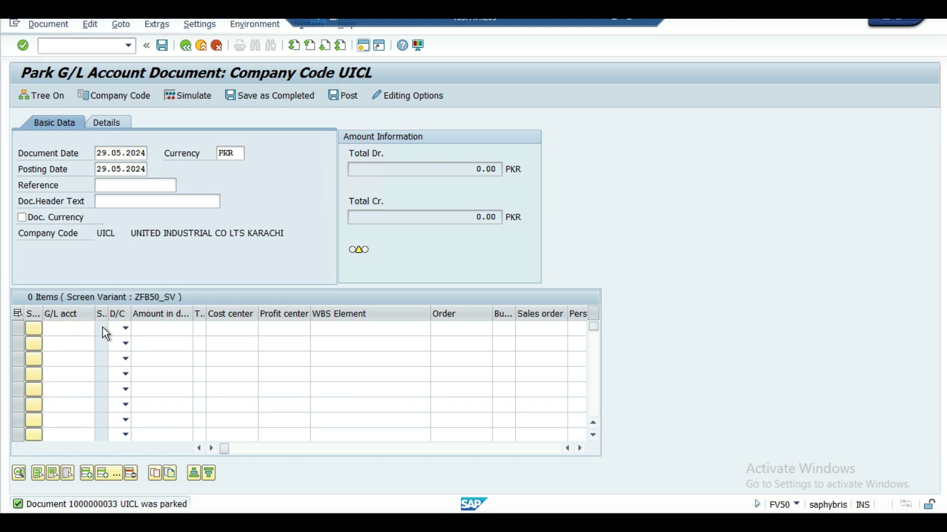
click(102, 327)
key(Return)
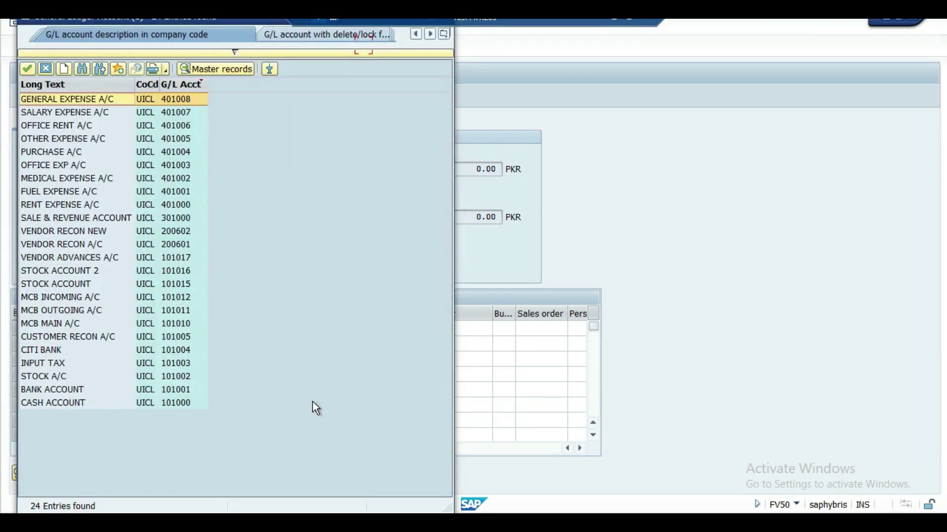
click(88, 101)
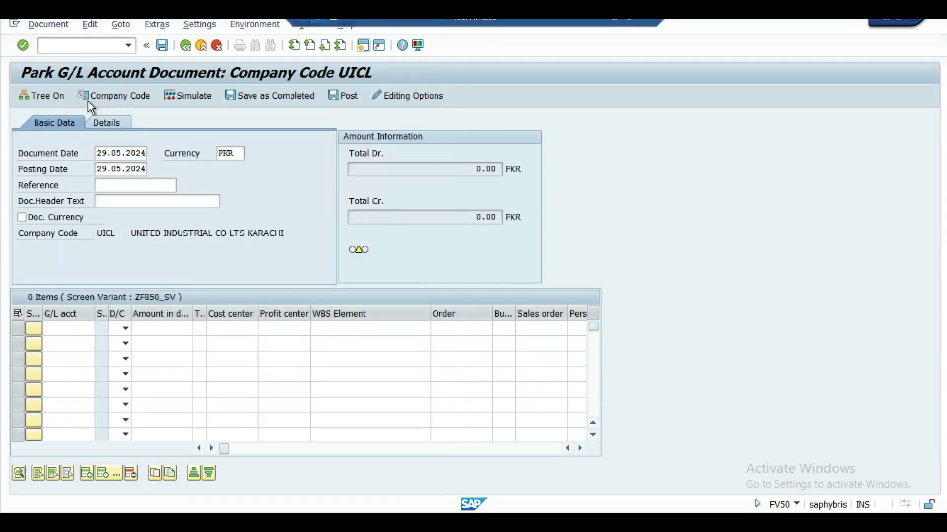
- Make the General Expense A/C line a debit with an amount of 40000
click(126, 328)
click(123, 353)
click(174, 326)
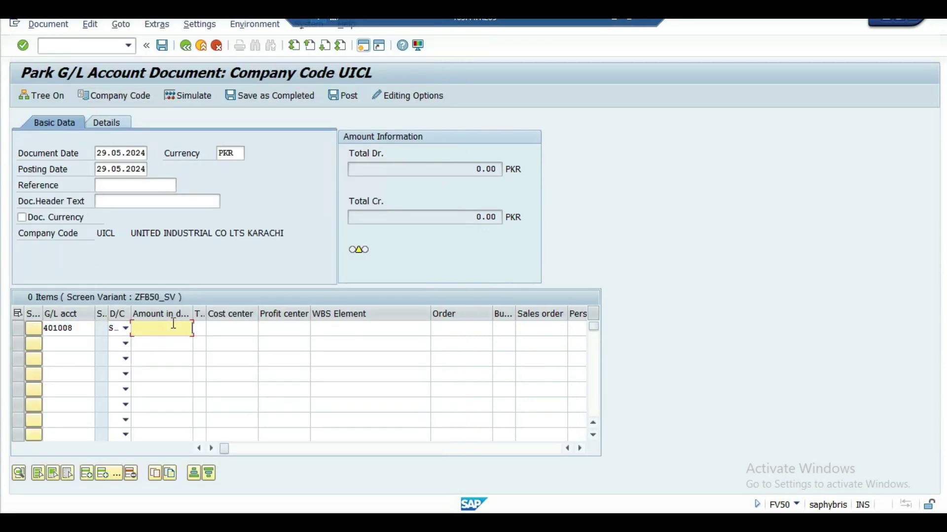
text(40000)
click(93, 344)
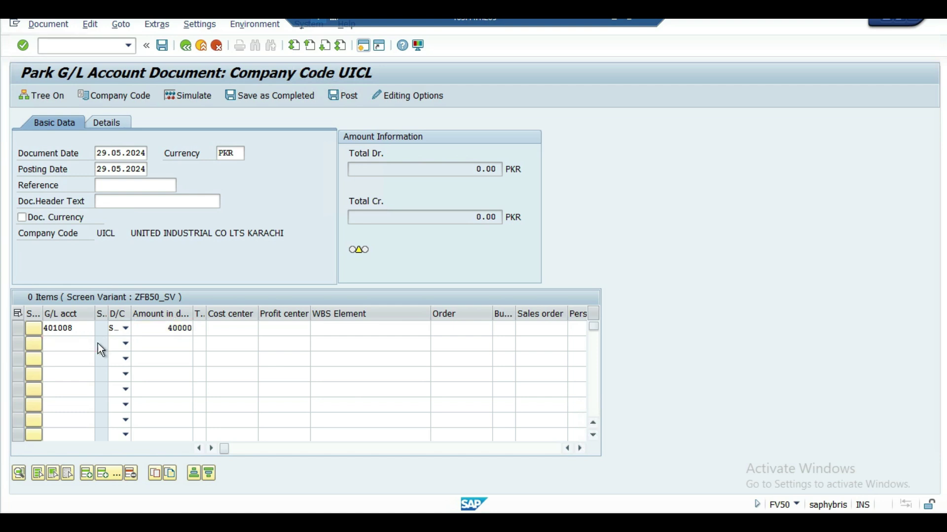
key(F4)
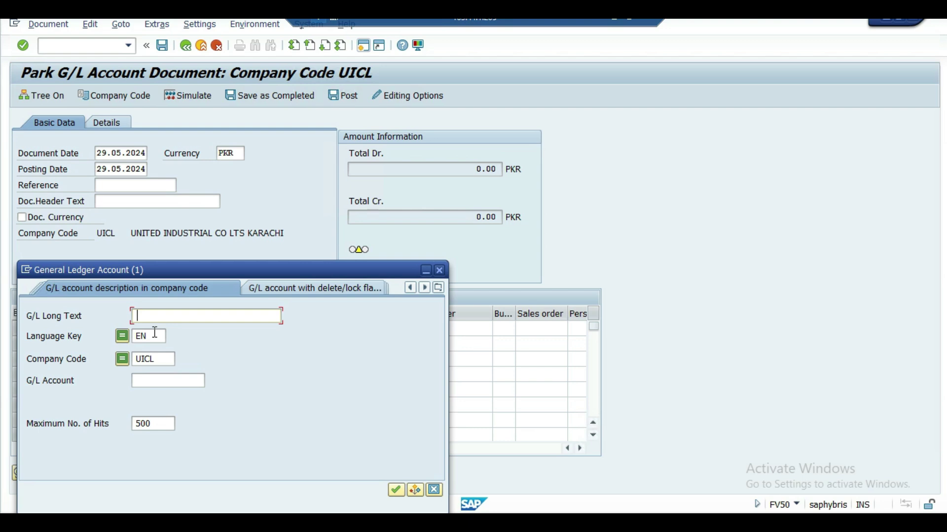
key(Return)
key(Return)
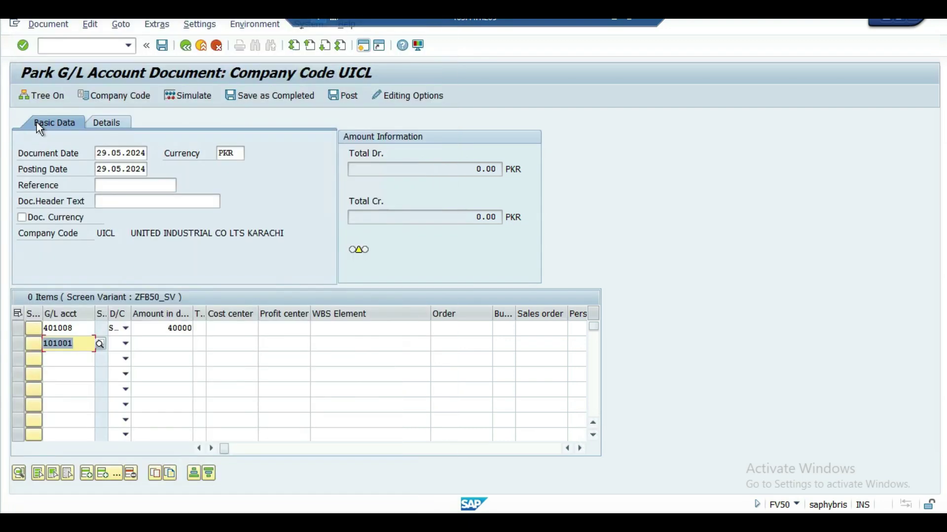
key(BackSpace)
- Add a balancing credit line of 40000 for Cash Account (101000) on the second line
click(101, 345)
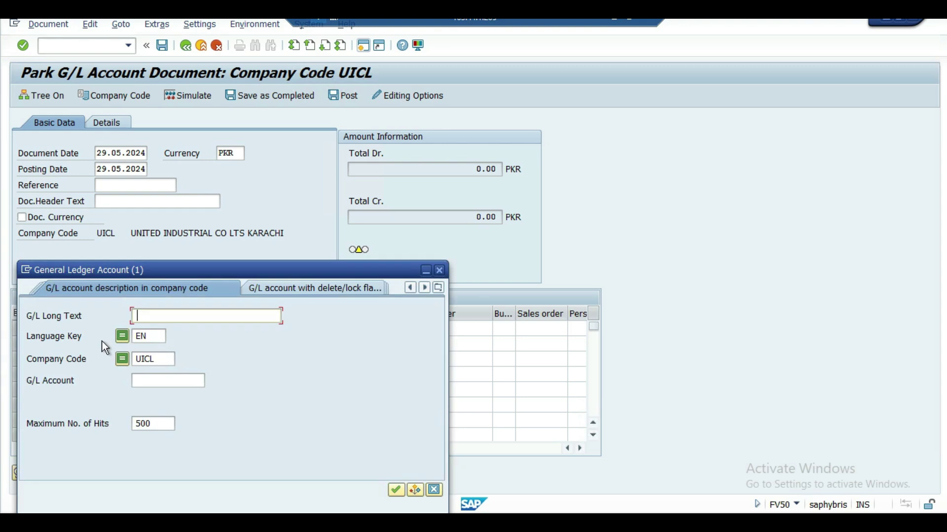
key(Return)
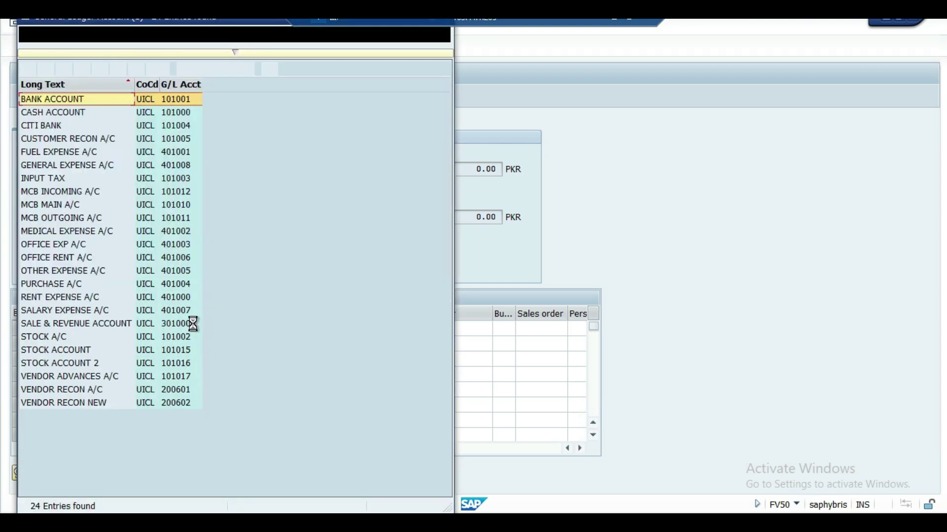
double_click(49, 112)
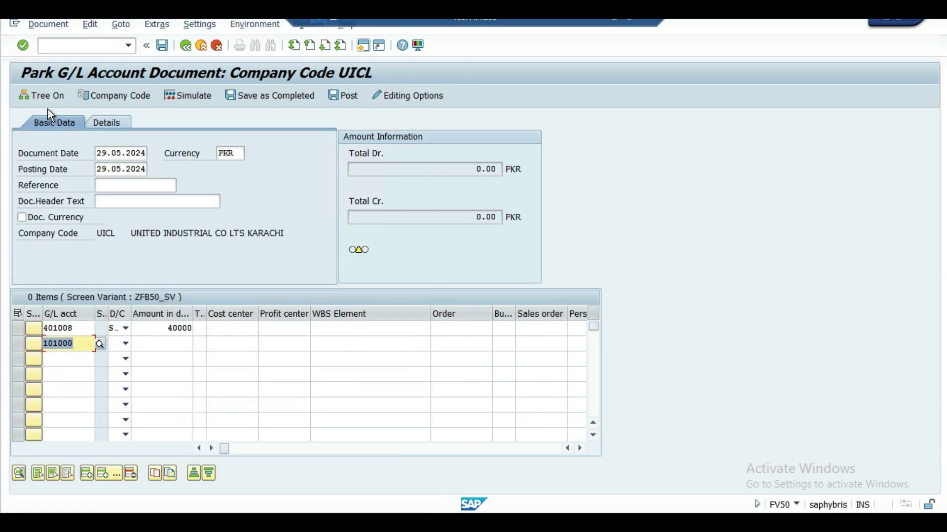
key(Tab)
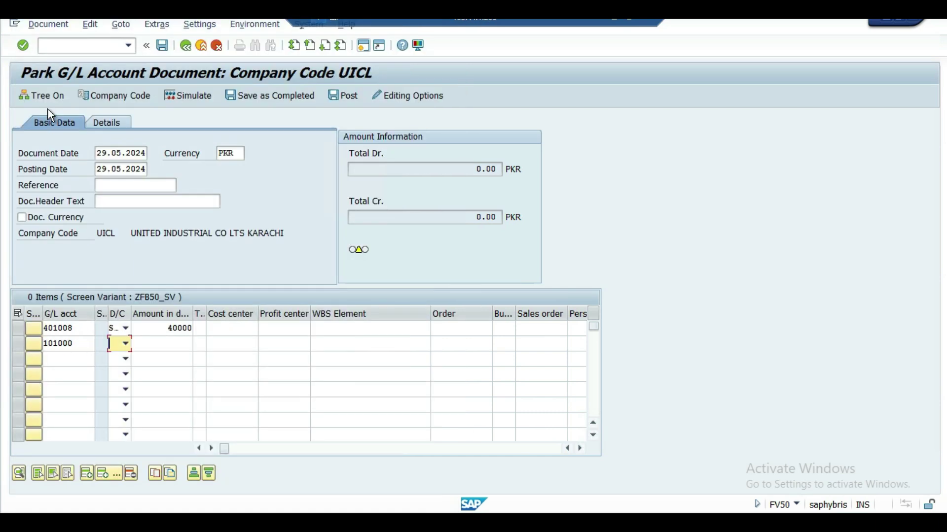
click(125, 344)
click(123, 359)
drag(132, 314, 147, 314)
click(182, 344)
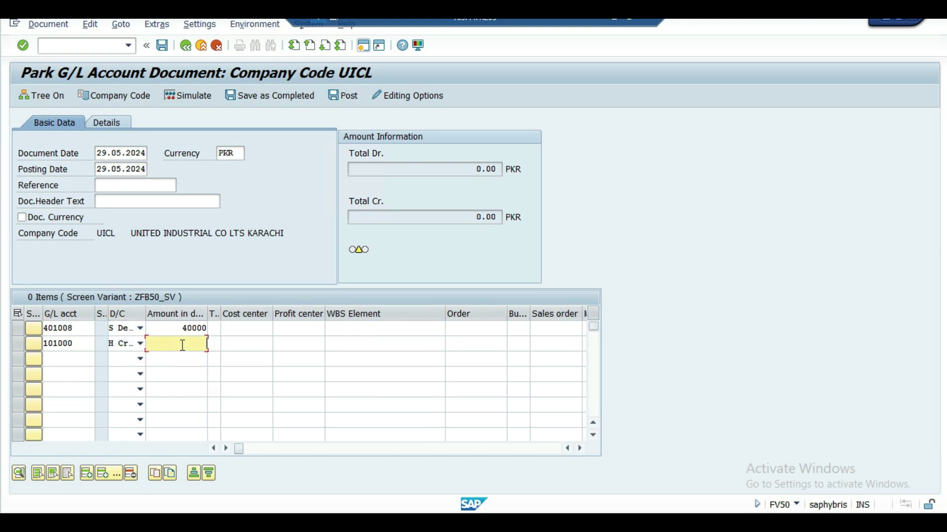
text(40000)
key(Return)
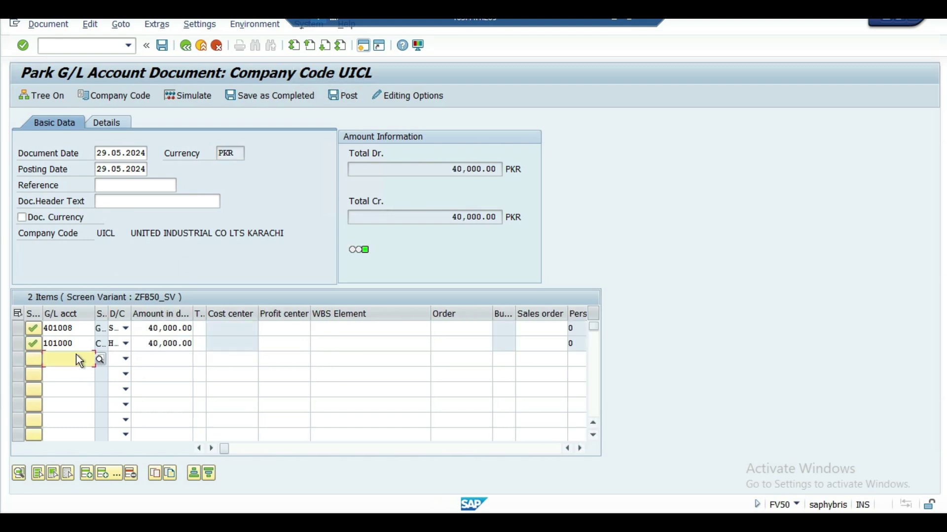
- Simulate the 40000 general expense document and park it
click(194, 99)
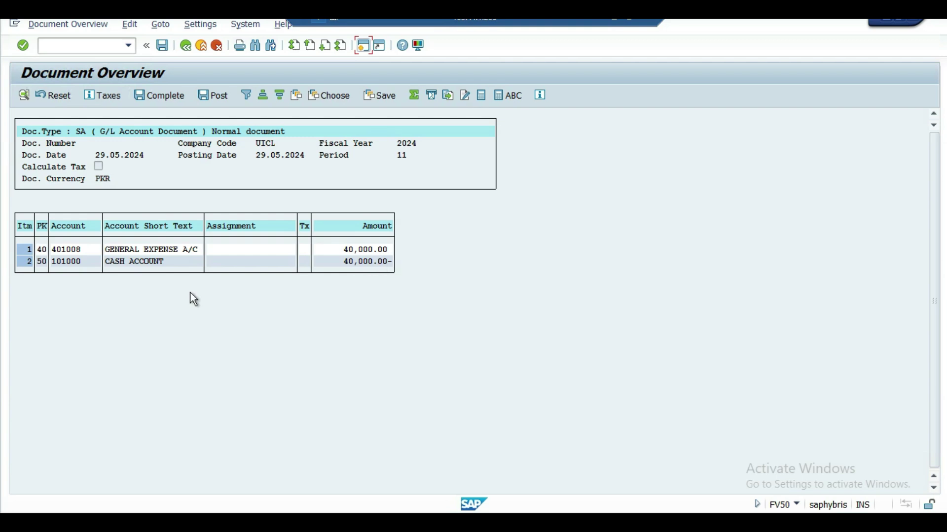
click(163, 47)
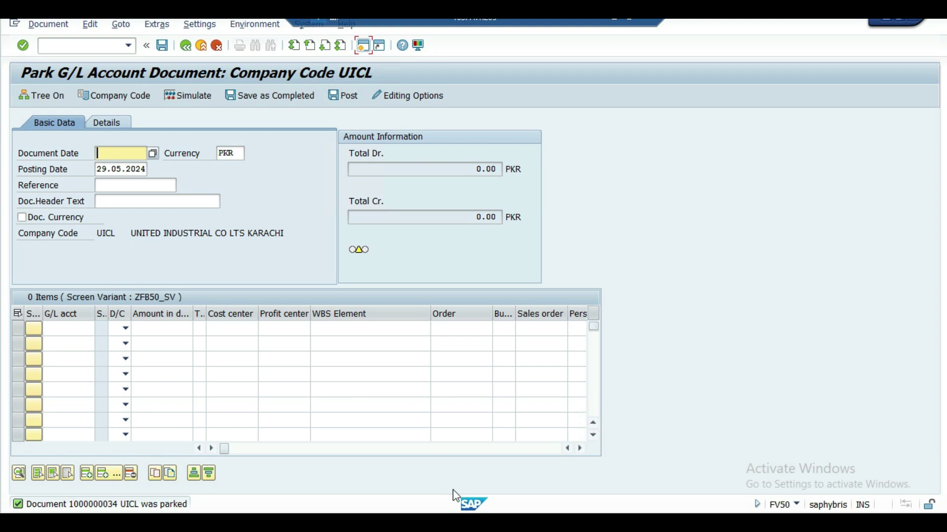
- Switch to the FBL3N session and refresh the line item list to check the parked general expense item
click(473, 503)
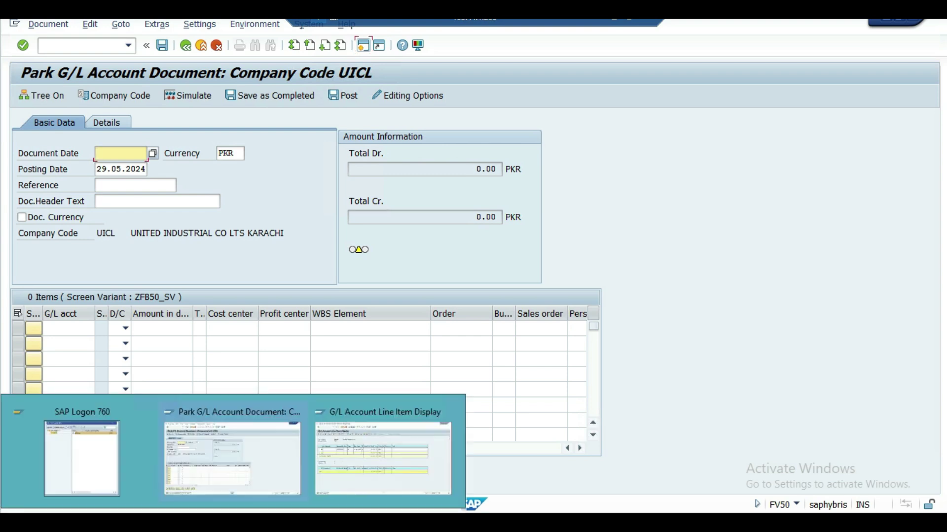
click(395, 419)
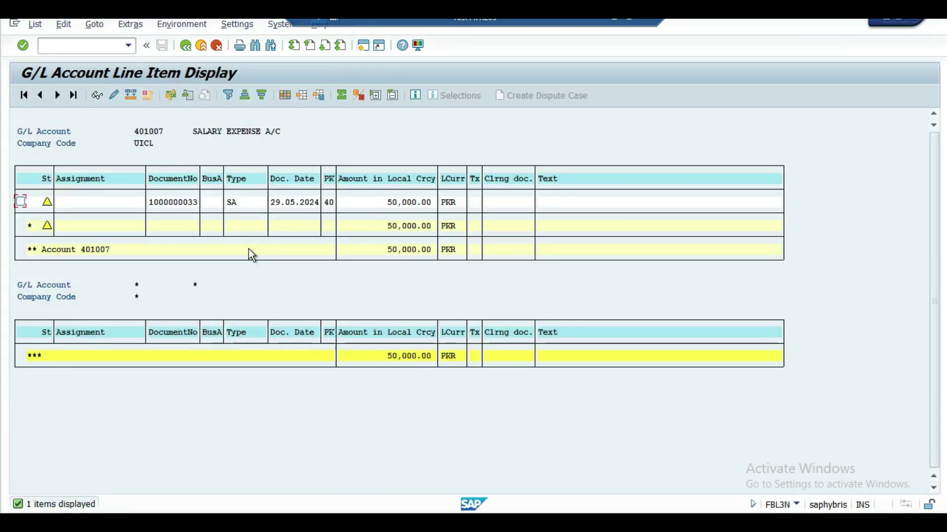
click(36, 25)
click(49, 57)
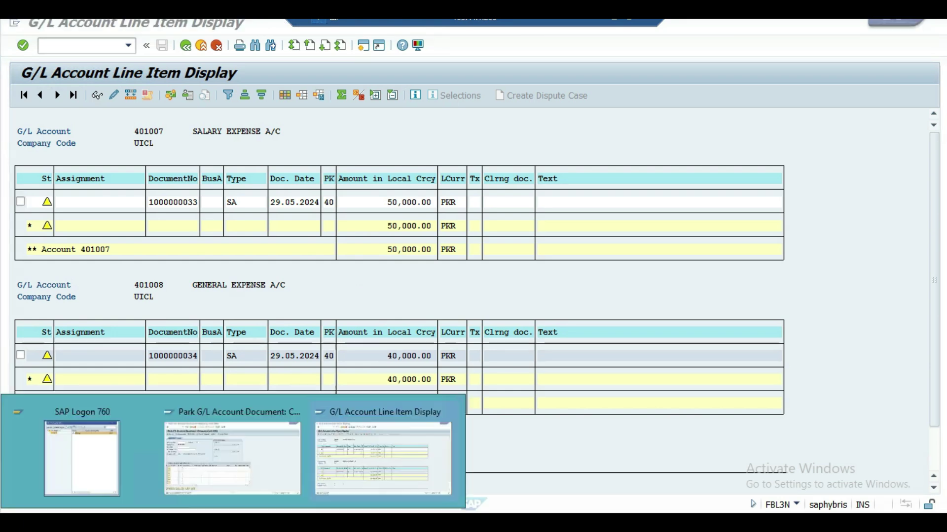
- Go back to the FV50 session and set the new document's date to 29.05.2024
click(249, 450)
key(Down)
key(Down)
key(Return)
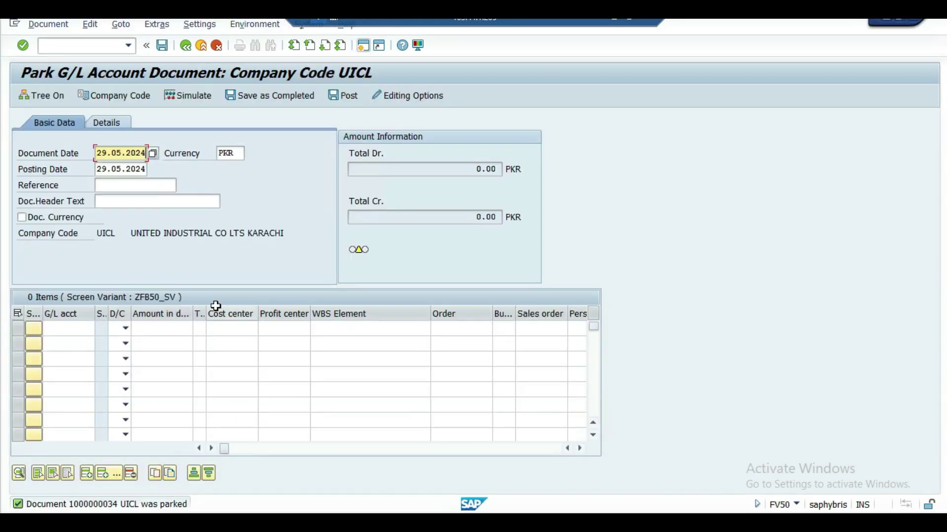
- Enter a debit of 30000 to General Expense A/C (401008) on the first line, sorting the account list by G/L account in descending order
click(69, 325)
key(F4)
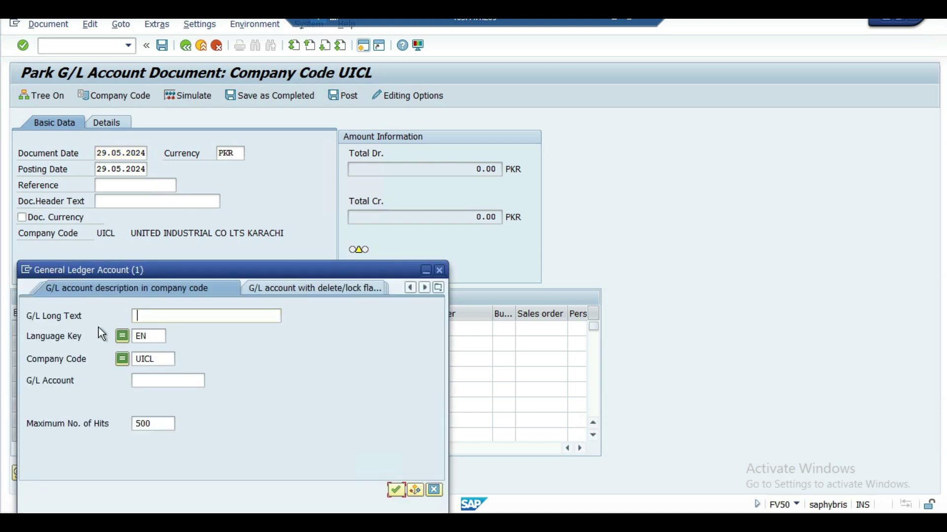
key(Return)
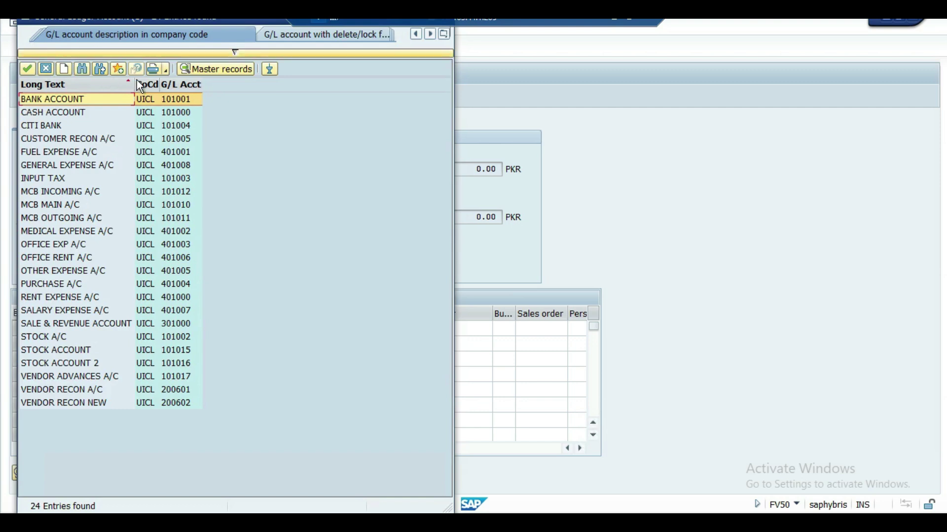
click(187, 86)
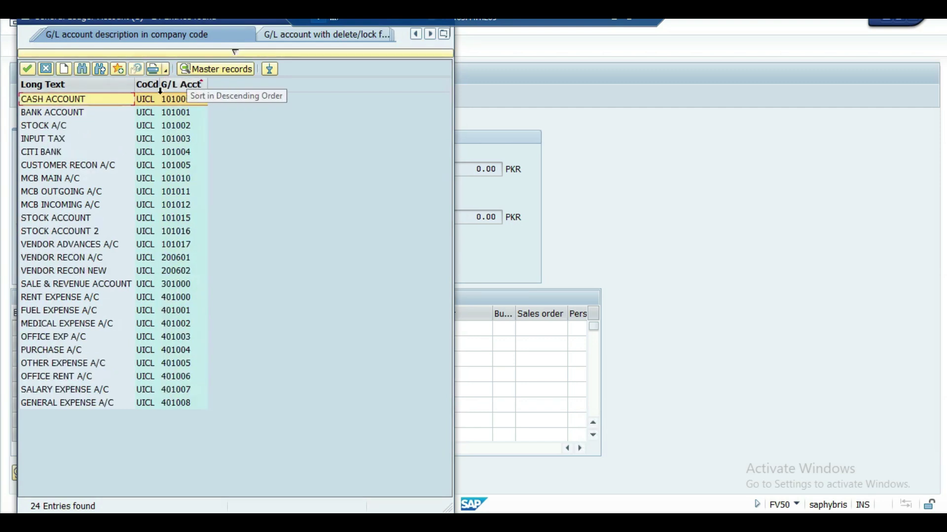
click(180, 81)
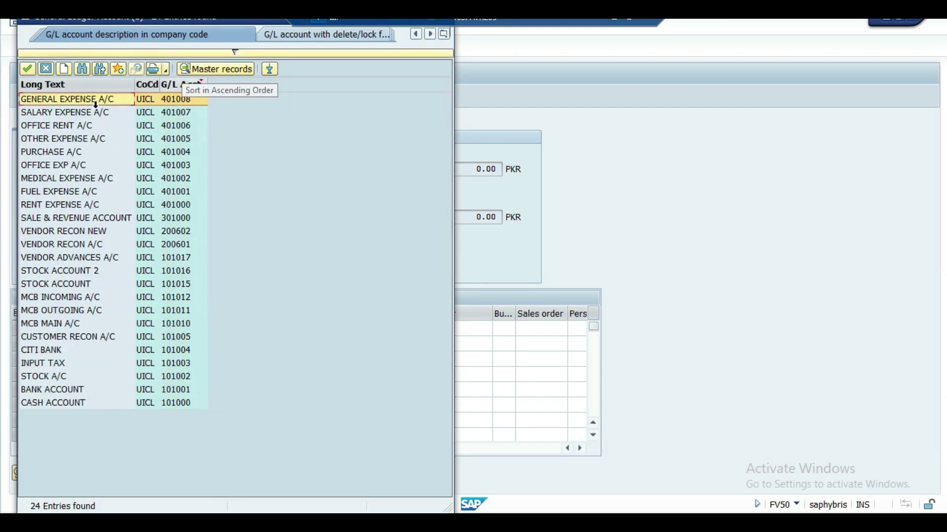
double_click(97, 104)
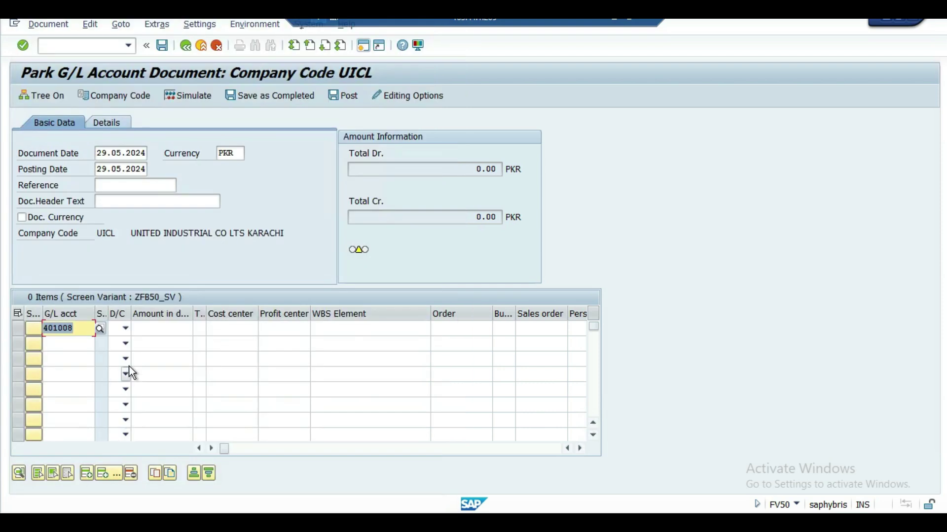
click(126, 329)
click(119, 352)
click(178, 333)
text(30000)
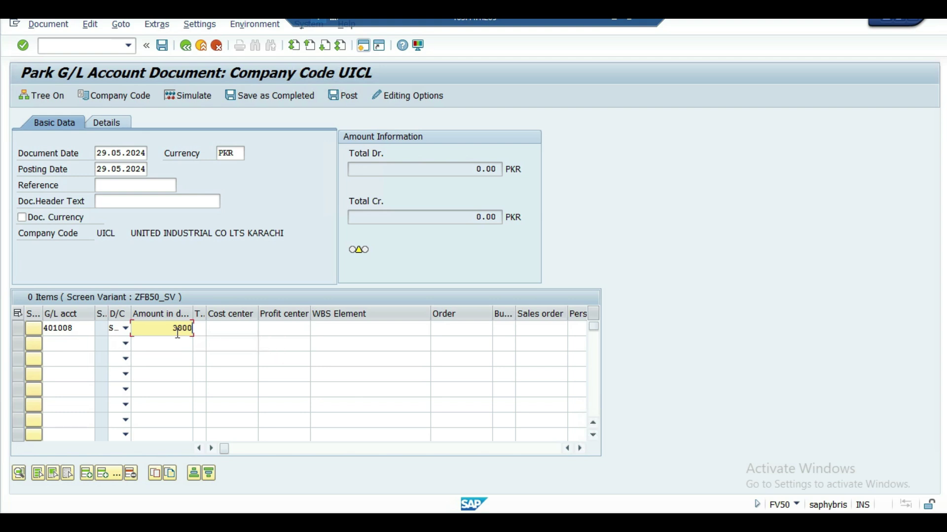
- Add a balancing credit line for Cash Account (101000), searching the accounts for *cash* and carrying over the debit amount with *
click(74, 343)
click(98, 342)
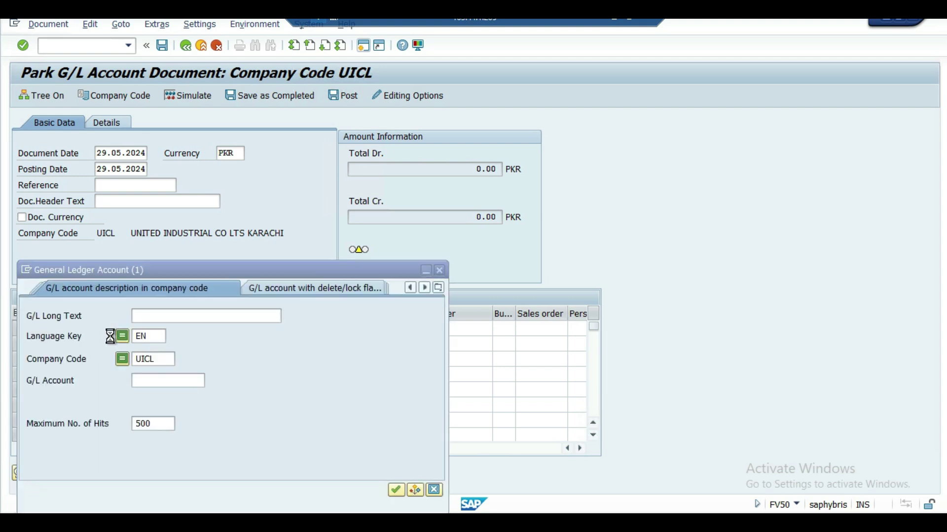
text(*cash*)
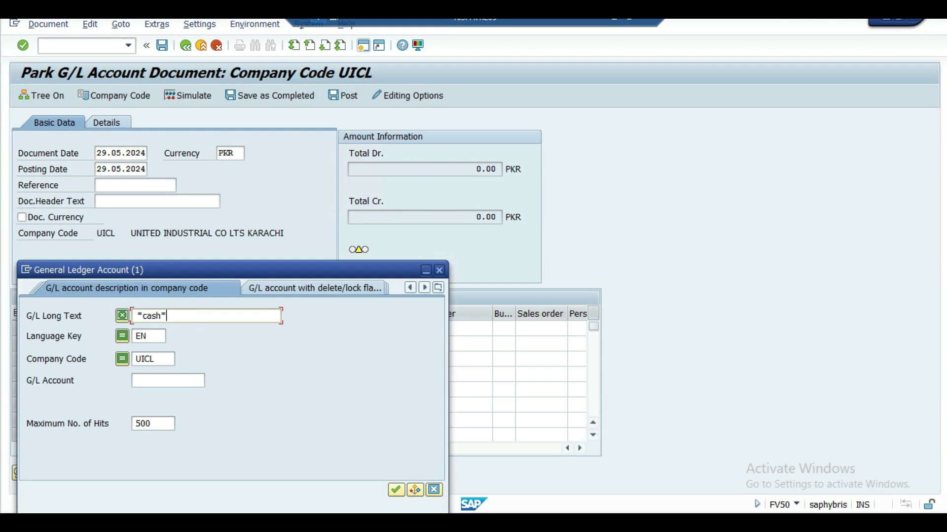
key(Return)
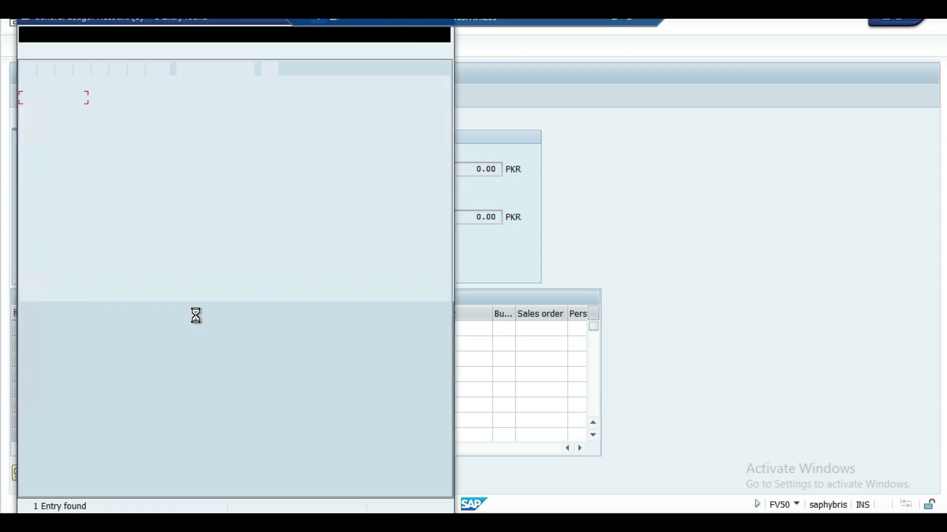
double_click(72, 99)
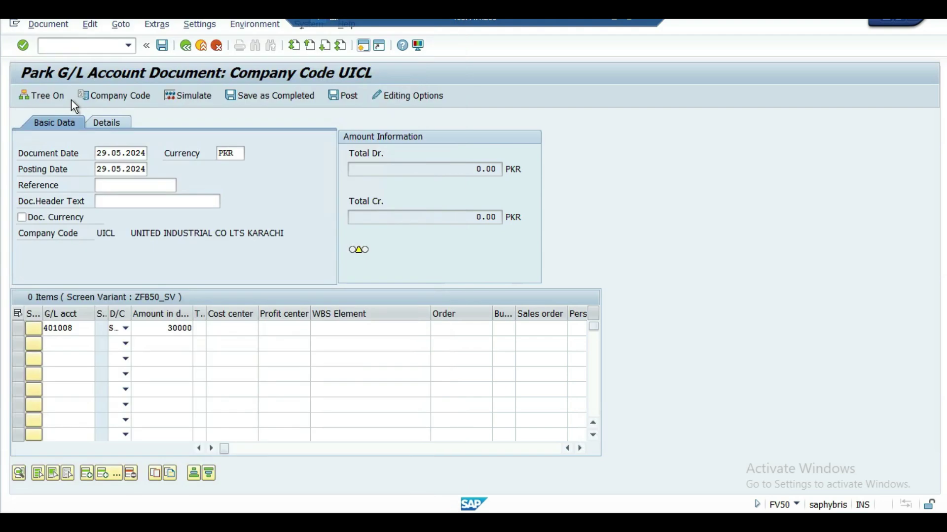
click(126, 345)
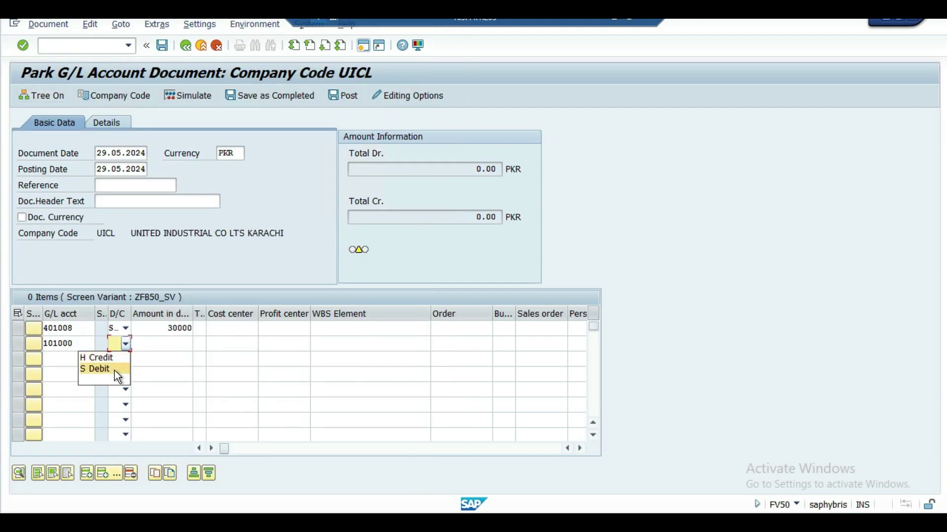
click(118, 360)
click(187, 342)
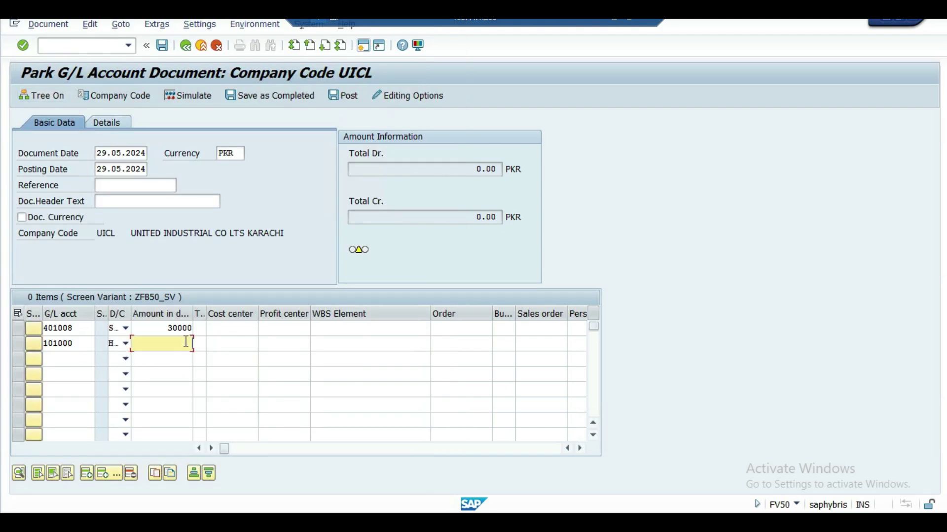
text(*)
key(Return)
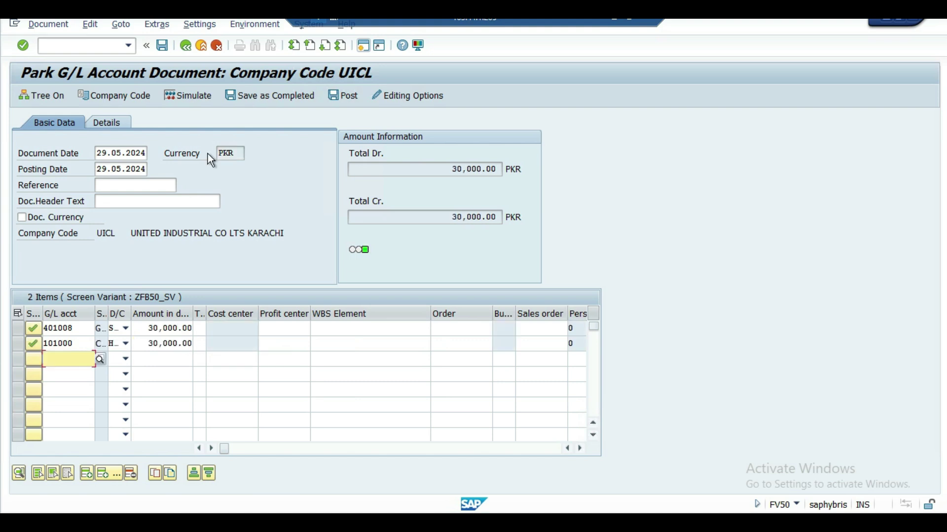
- Simulate the 30000 general expense document and park it
click(193, 100)
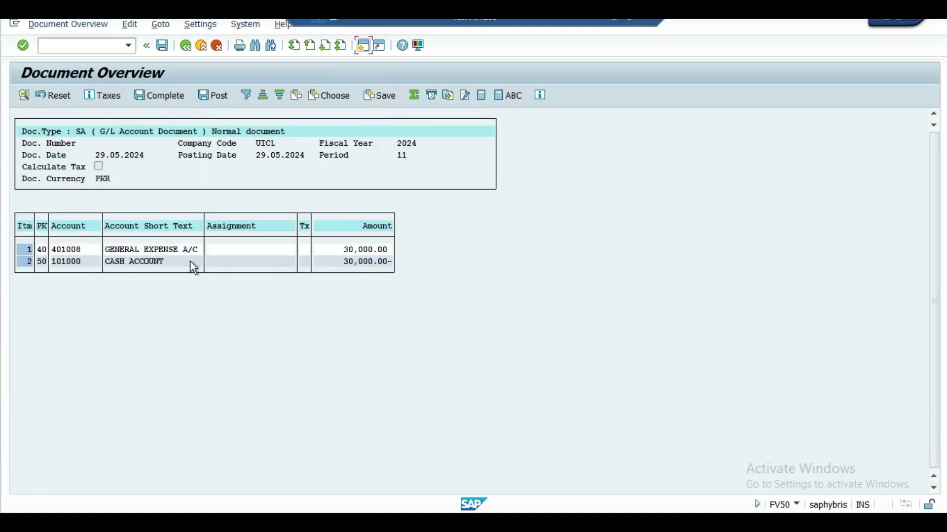
click(162, 46)
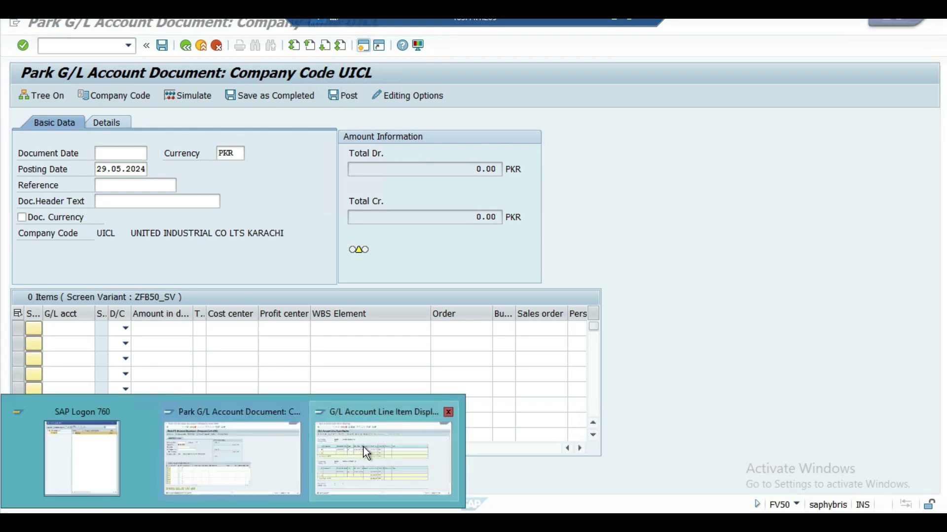
- Switch to the FBL3N line item display and refresh it to check the newly parked general expense item
click(365, 448)
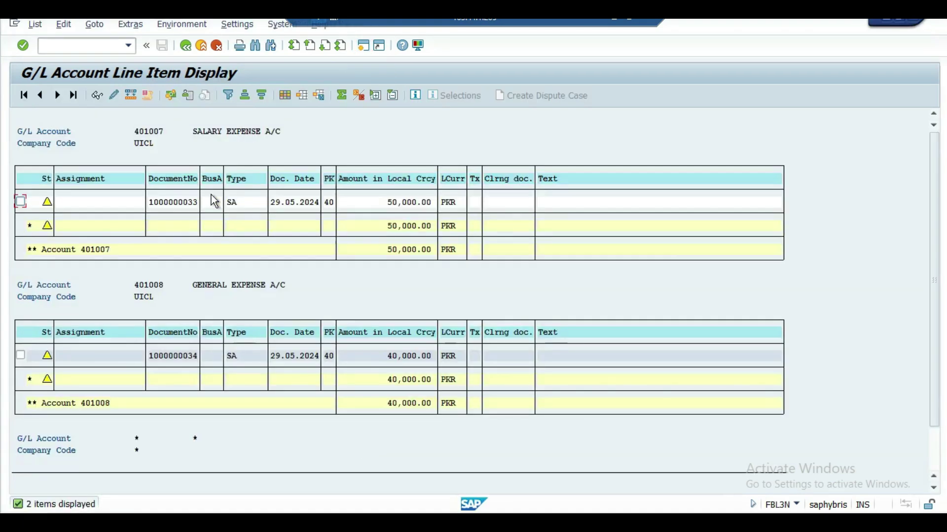
click(35, 24)
click(56, 58)
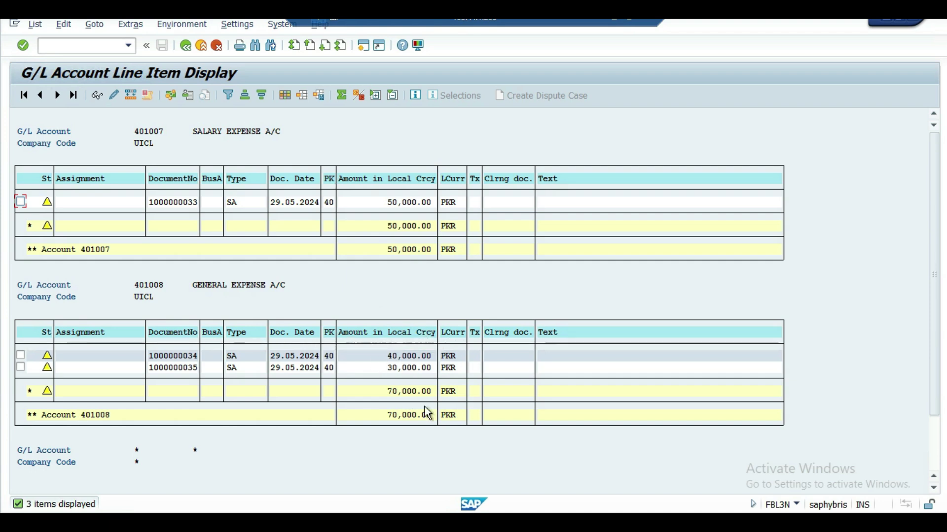
click(509, 414)
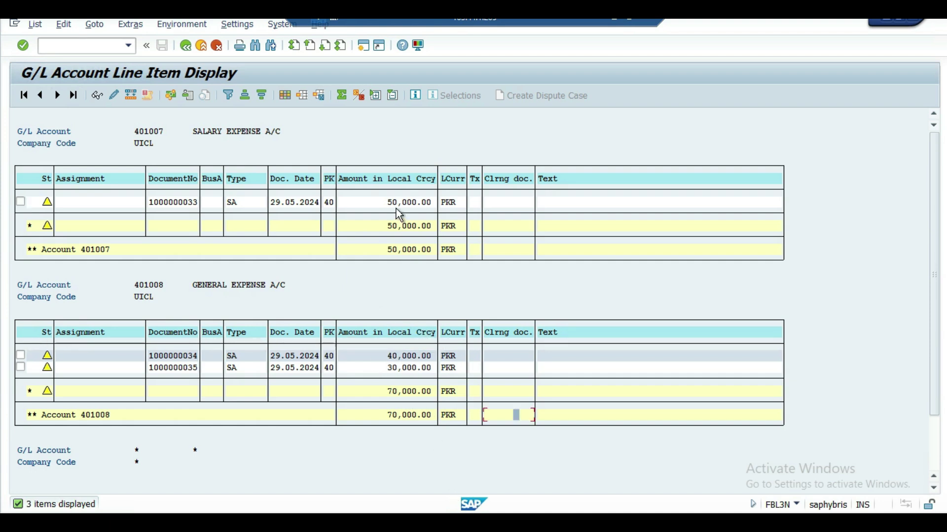
click(262, 447)
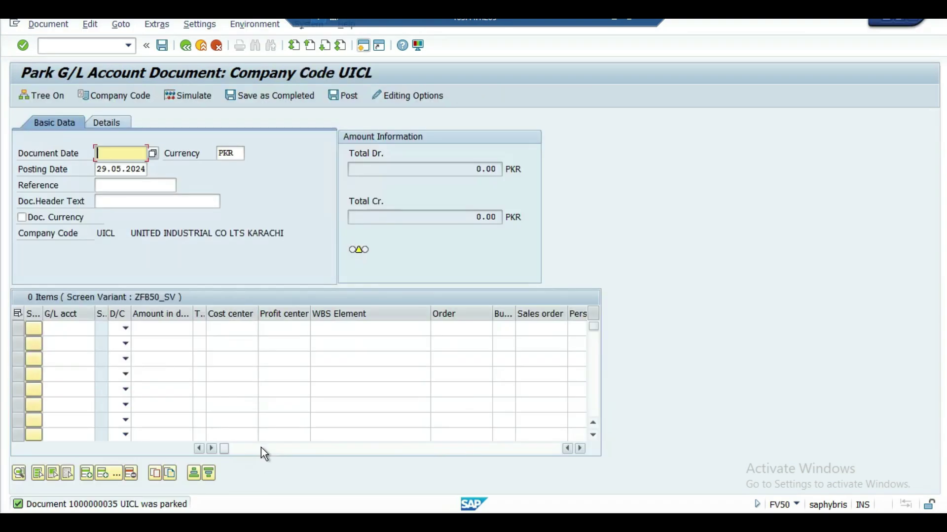
click(46, 96)
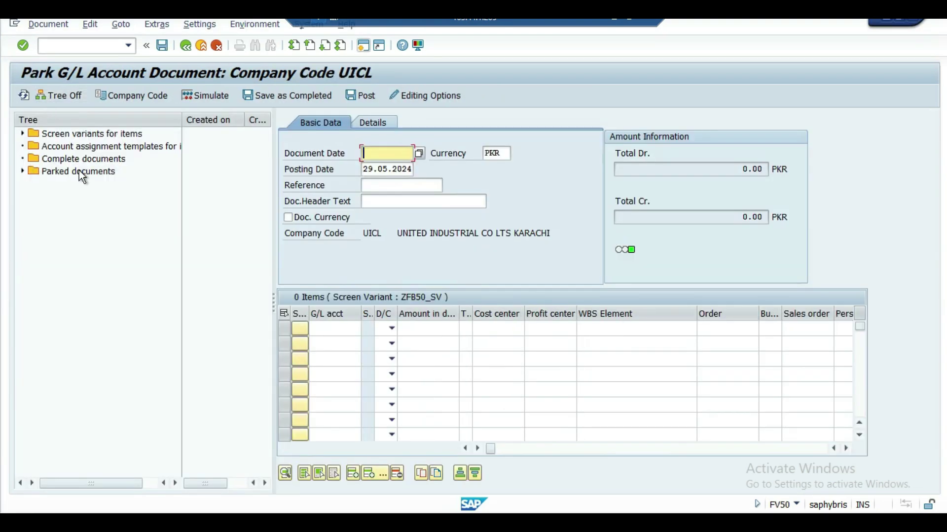
click(23, 172)
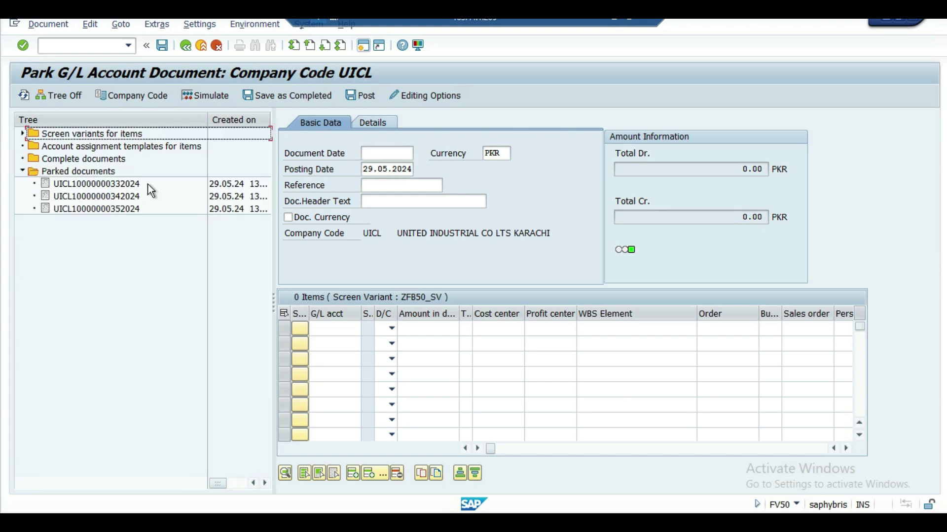
double_click(123, 184)
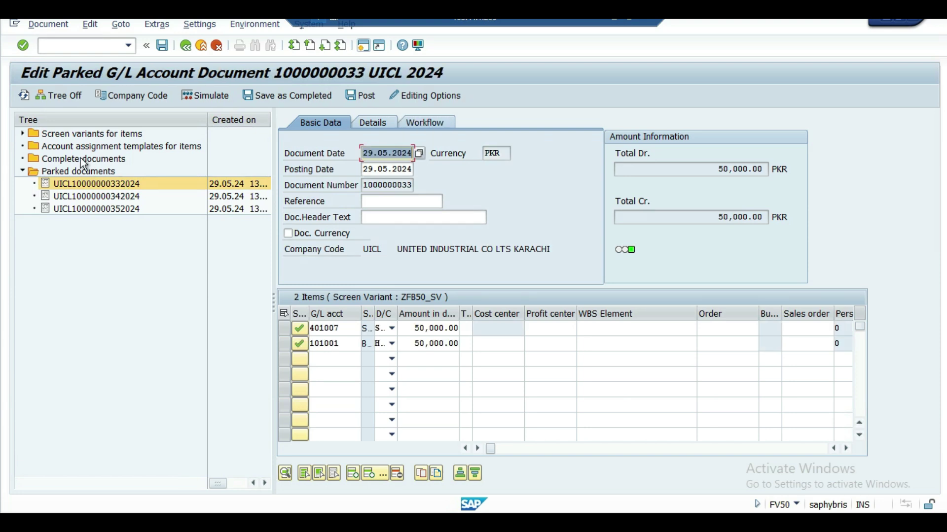
click(58, 96)
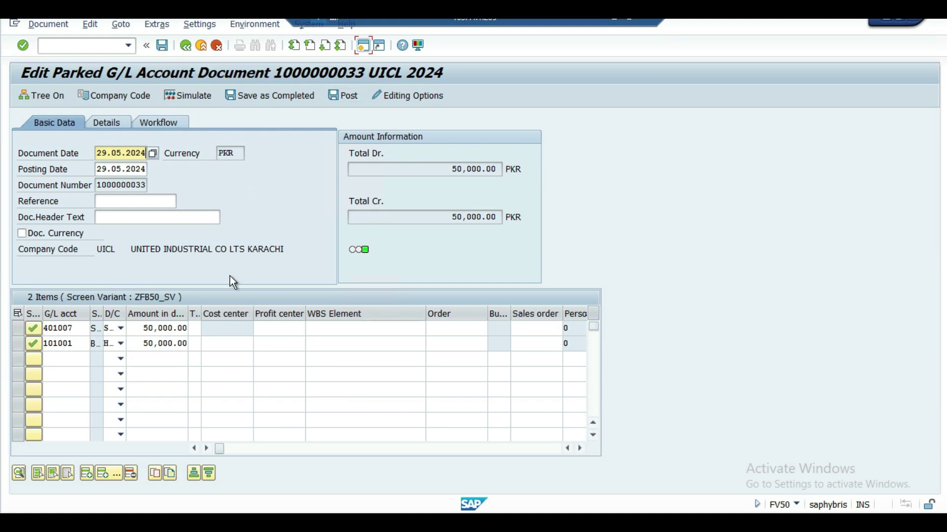
click(352, 95)
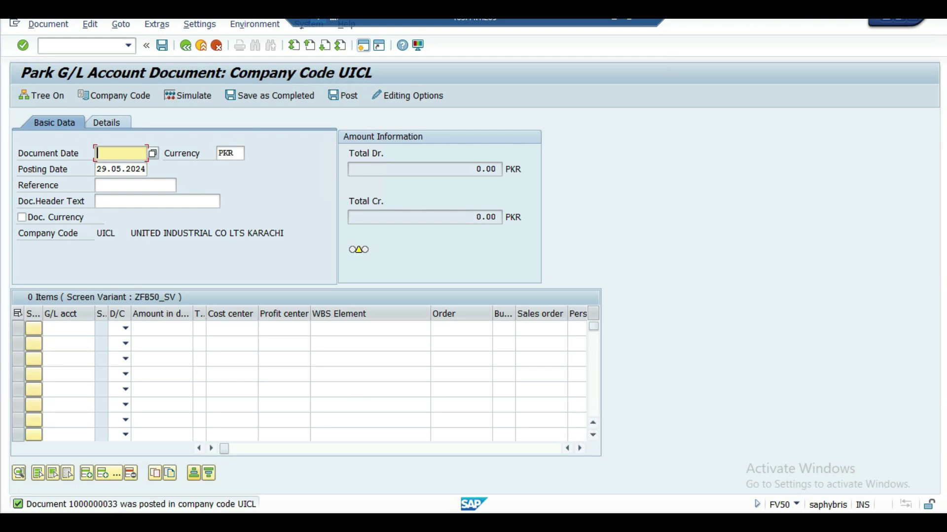
- Refresh the FBL3N line item display to check the status of the posted salary expense document
click(377, 468)
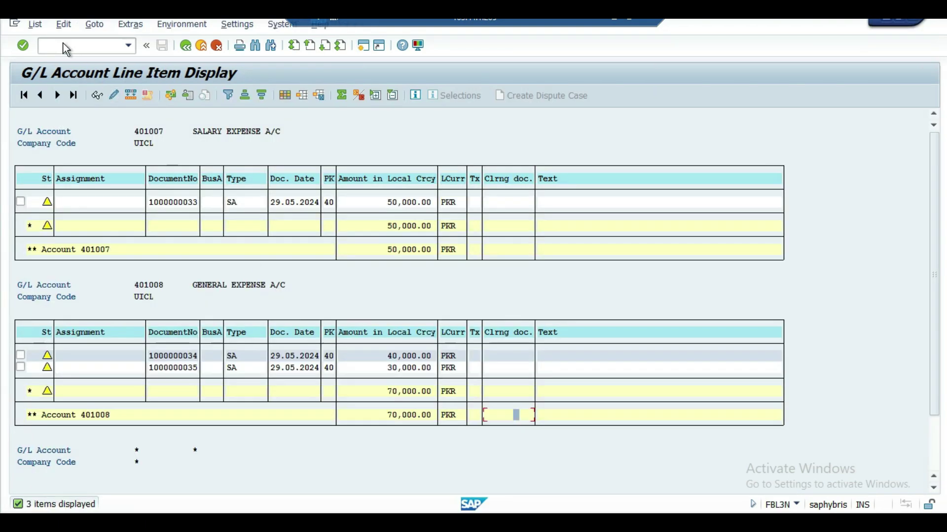
click(37, 25)
click(47, 57)
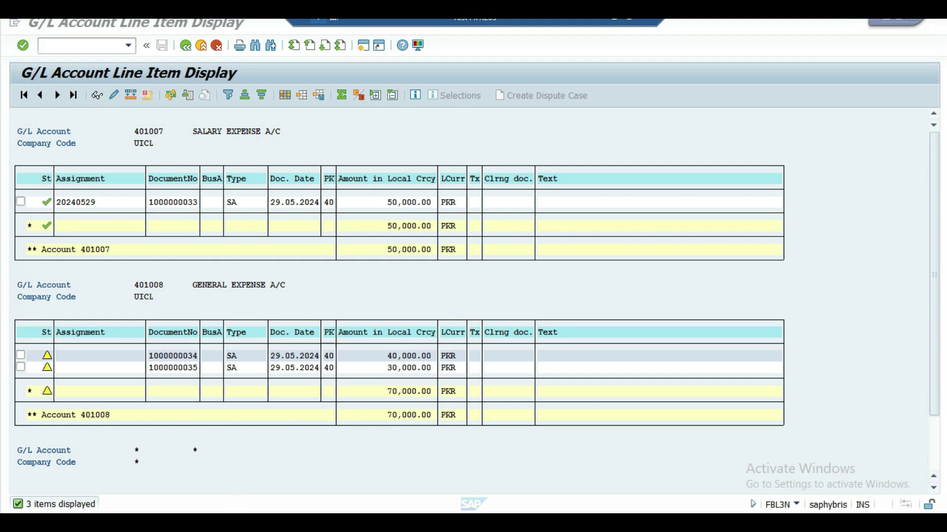
click(250, 475)
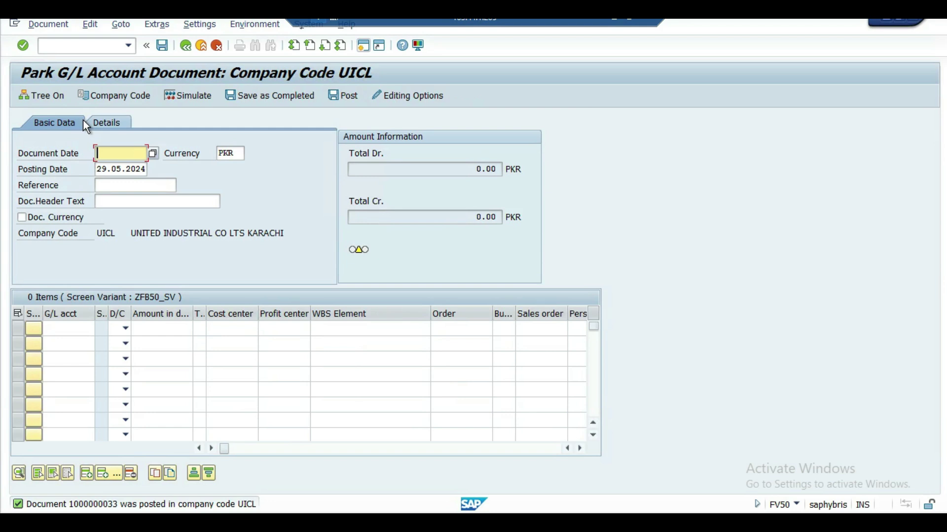
click(49, 95)
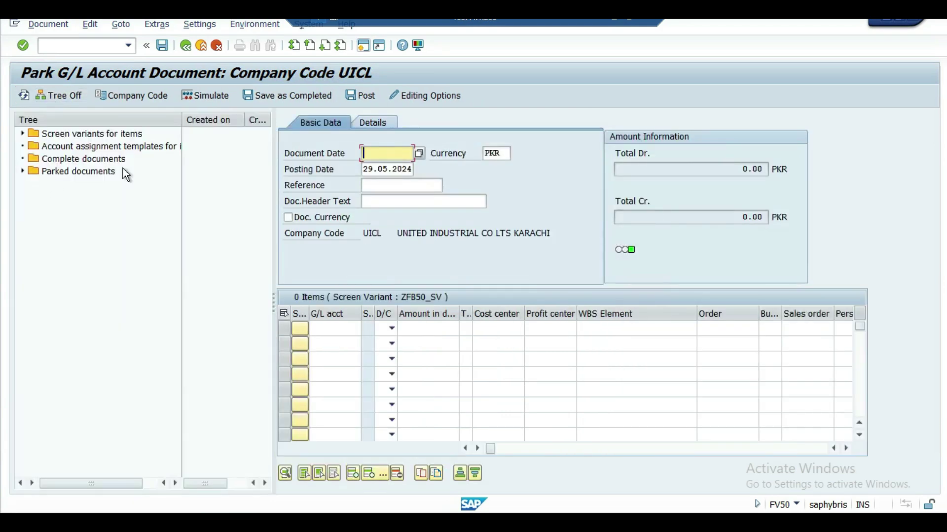
click(22, 171)
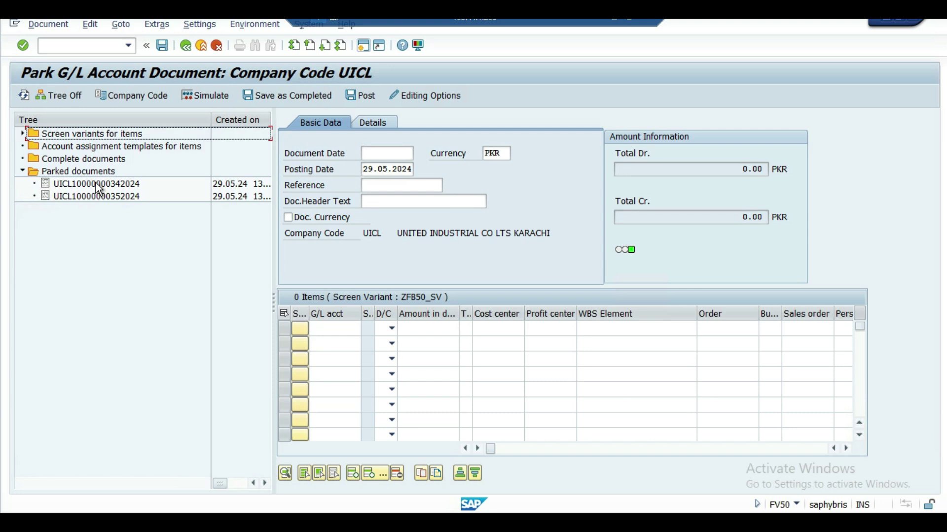
double_click(95, 183)
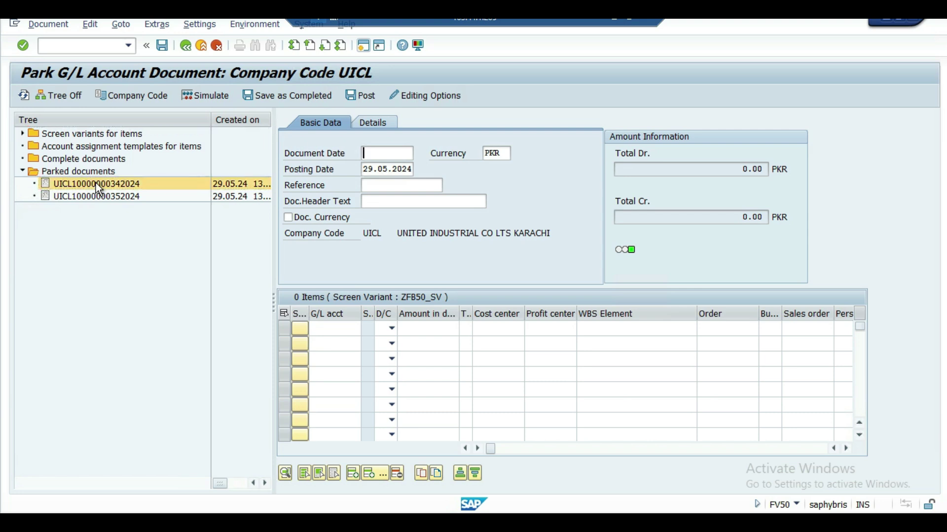
click(61, 94)
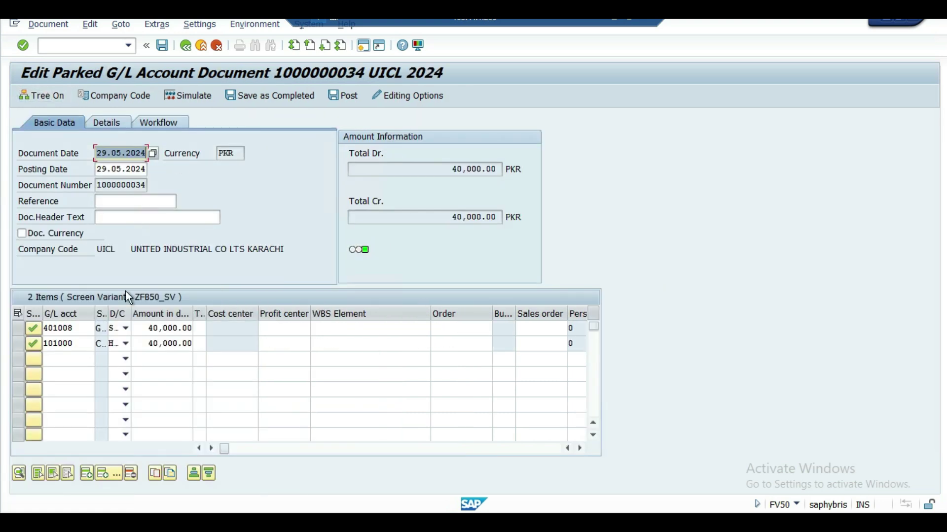
- Change the first line's G/L account to Salary Expense A/C (401007), searching the accounts for *salary*
click(85, 329)
click(179, 330)
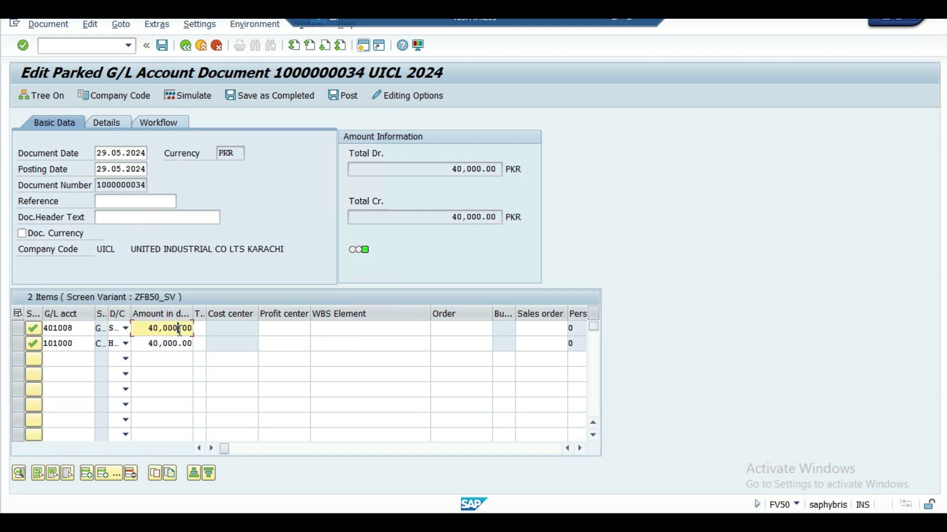
click(69, 329)
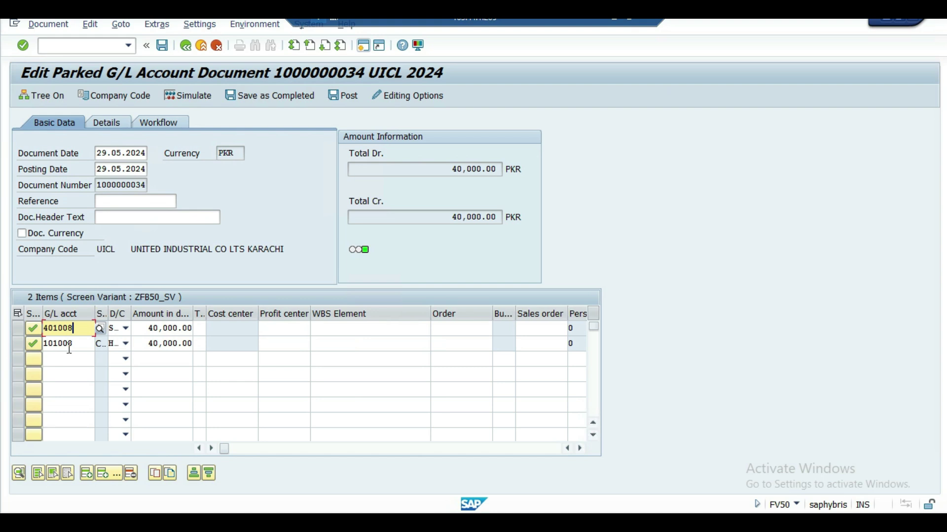
click(100, 334)
text(666666666)
key(BackSpace)
key(BackSpace)
key(BackSpace)
key(BackSpace)
key(BackSpace)
key(BackSpace)
key(BackSpace)
key(BackSpace)
key(BackSpace)
text(*salary*)
key(Return)
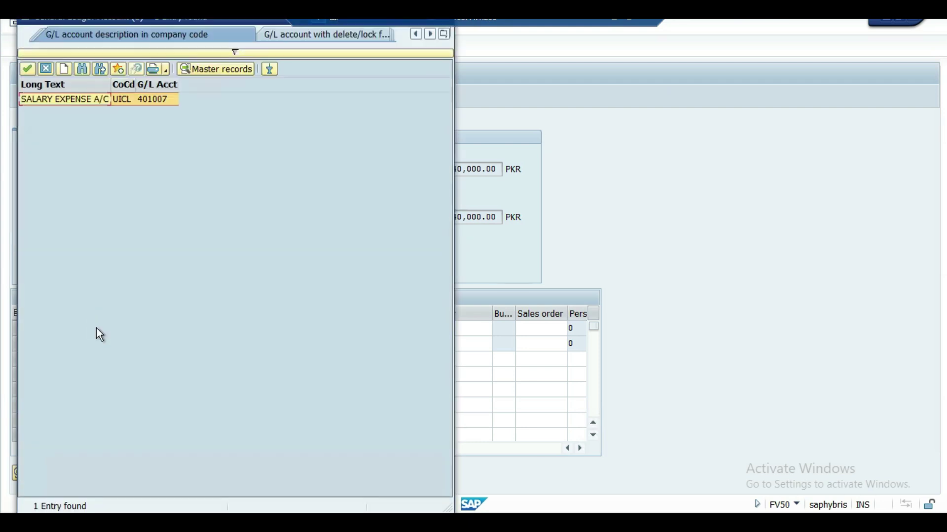
double_click(90, 105)
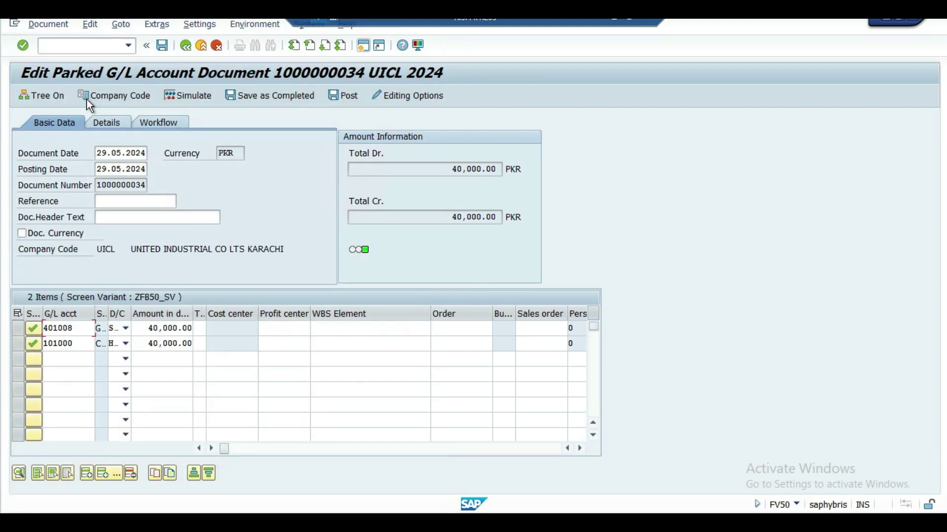
- Set the salary expense debit to 60000 and carry it over to the Cash Account credit line with *
click(153, 330)
key(Delete)
key(Delete)
key(Delete)
key(Delete)
key(Delete)
key(Delete)
key(Delete)
key(Delete)
key(Delete)
text(60000)
key(Tab)
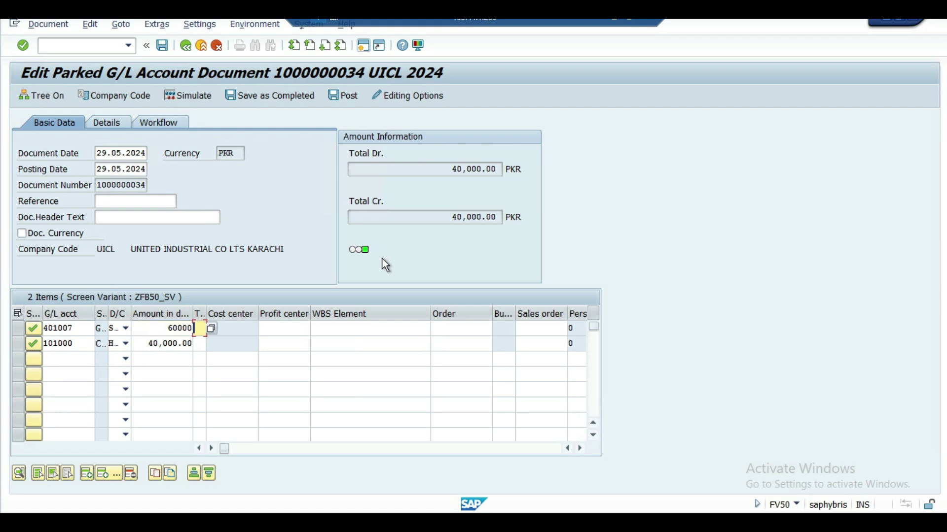
drag(147, 344, 230, 338)
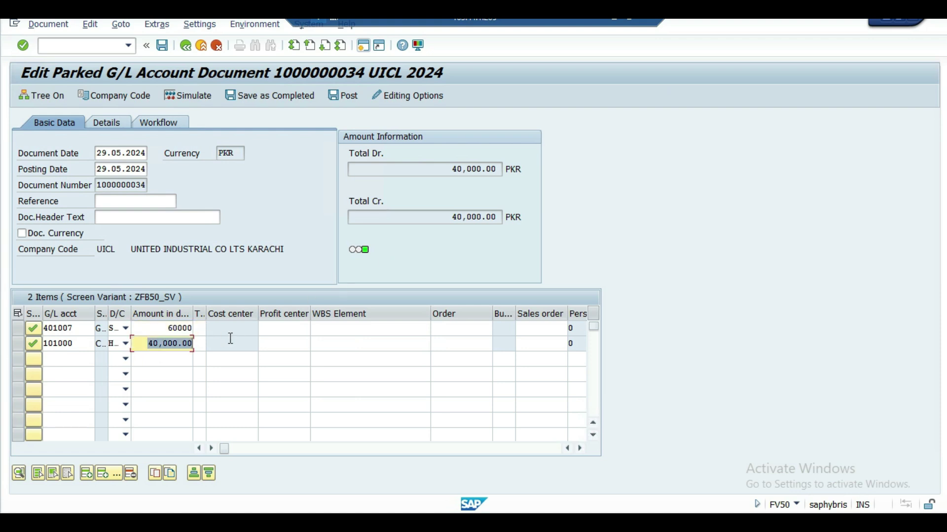
key(Delete)
key(Return)
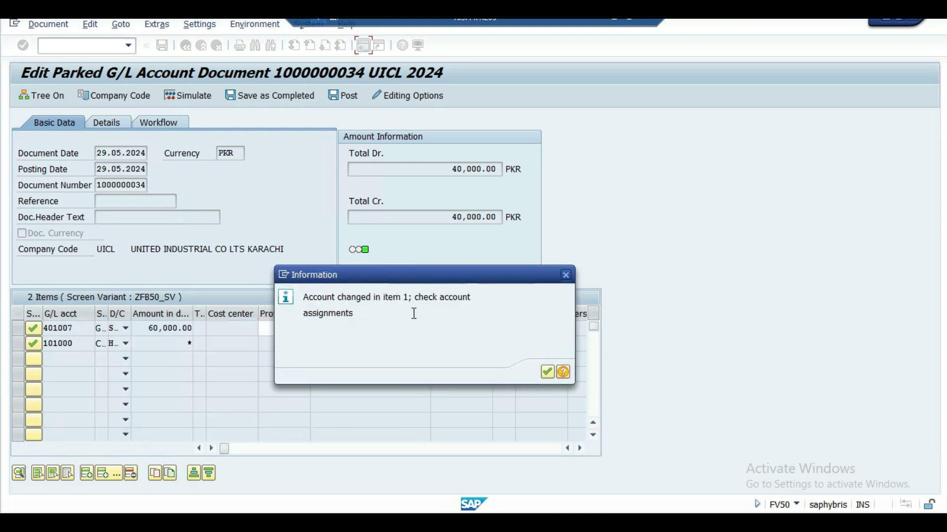
click(548, 370)
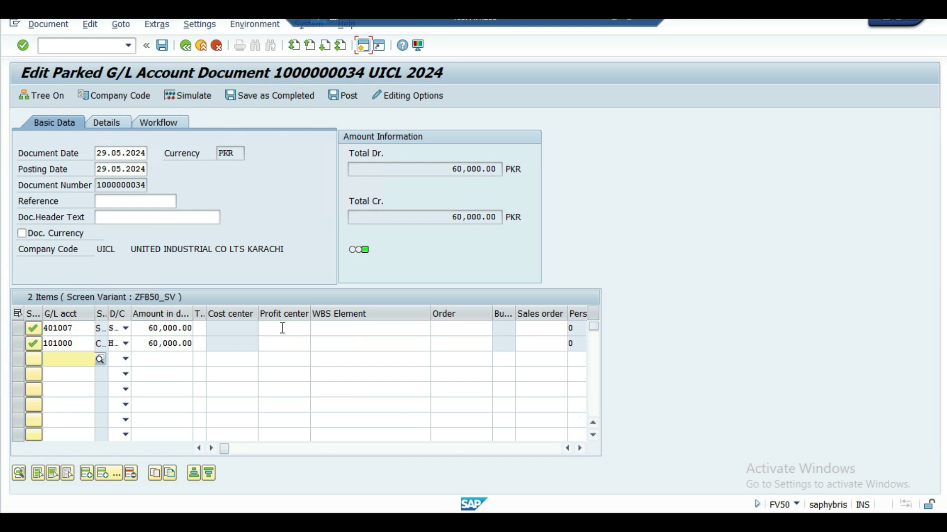
- Simulate the edited 60000 salary expense document and post it
click(194, 97)
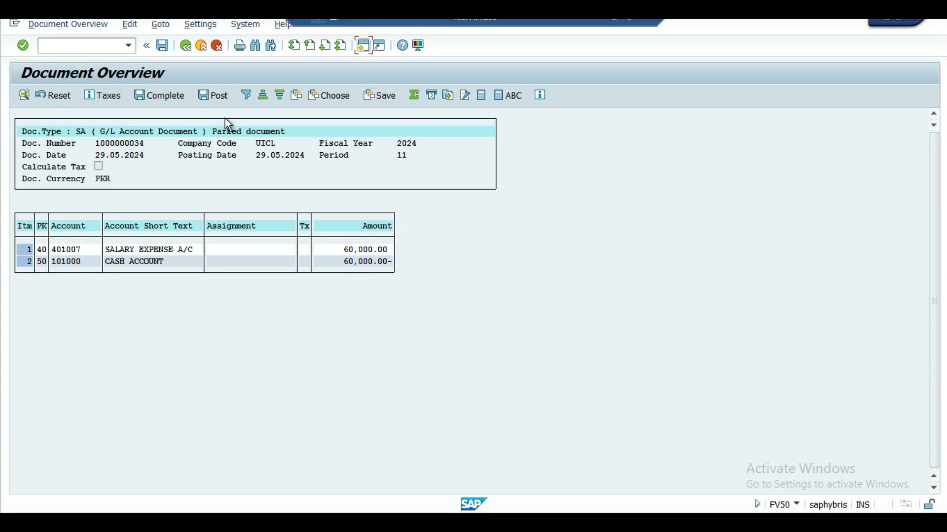
click(218, 96)
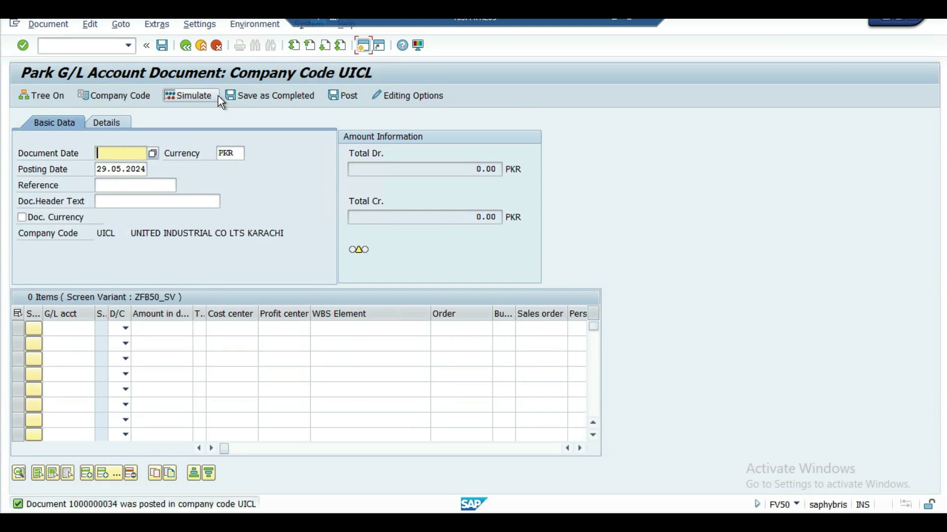
click(281, 522)
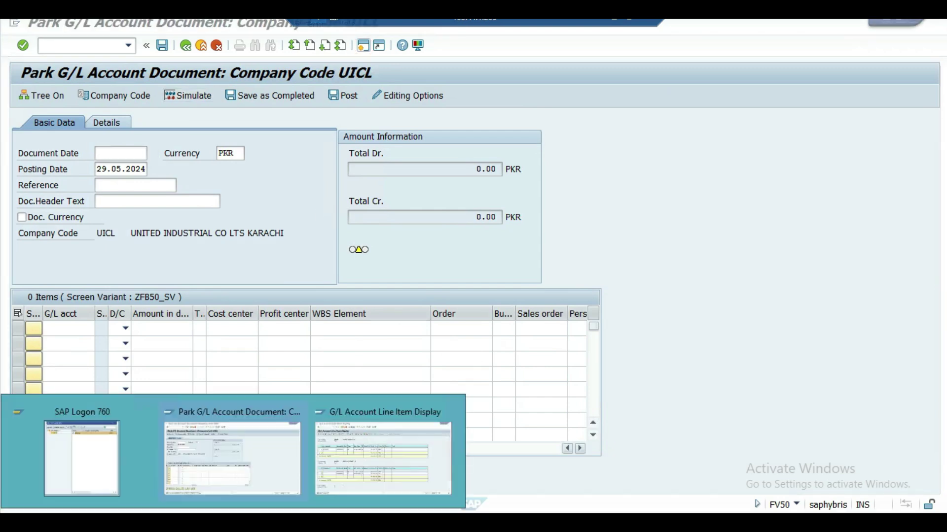
click(354, 446)
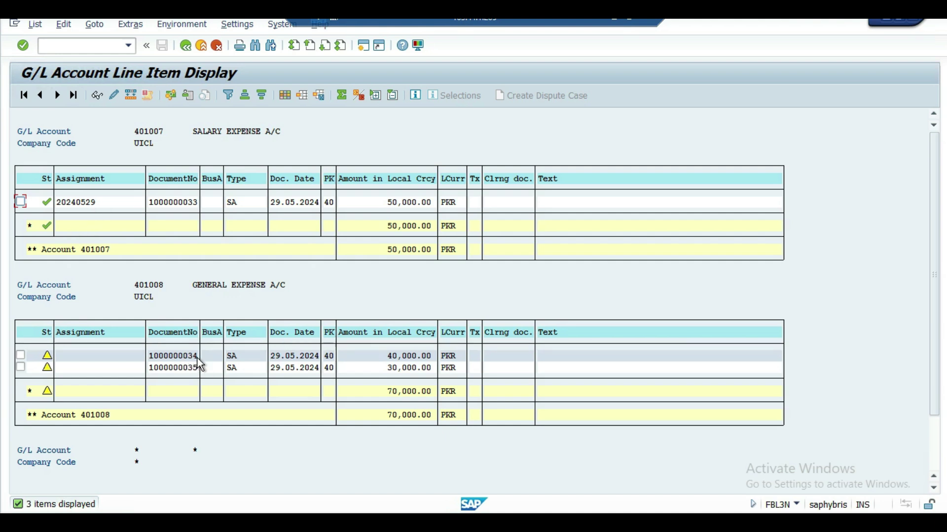
click(37, 25)
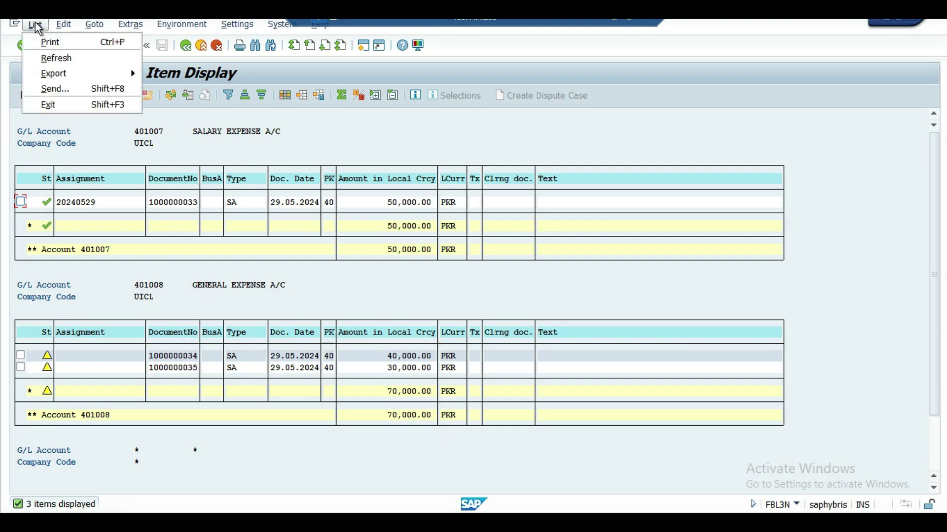
click(46, 57)
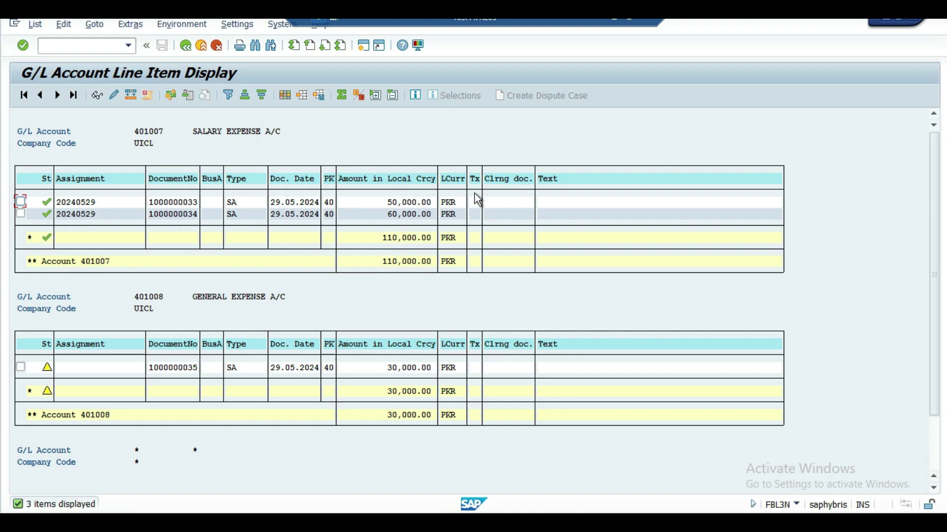
click(365, 49)
text(fbv0)
key(Return)
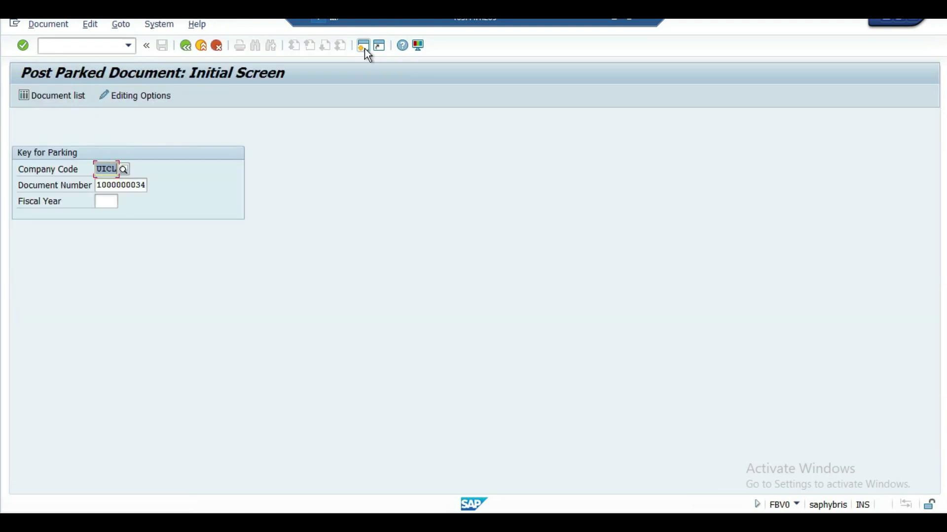
click(142, 185)
text(5)
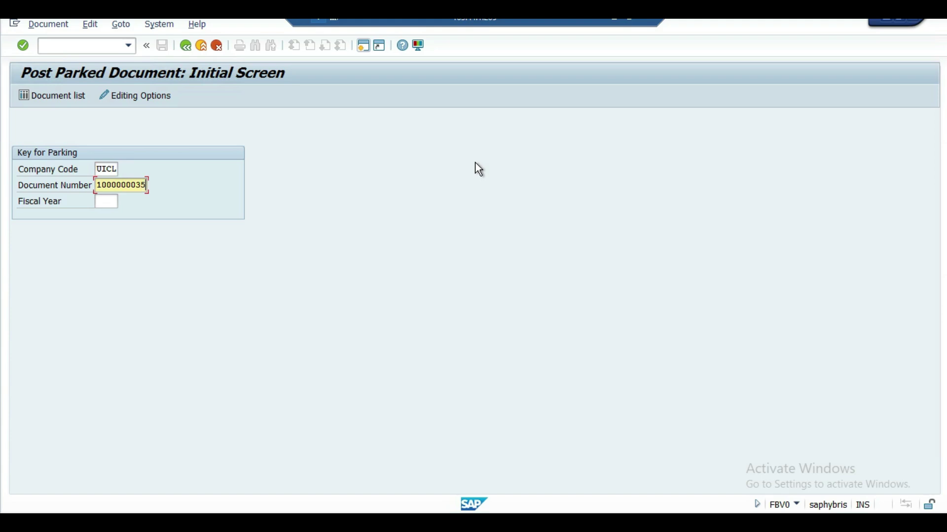
key(Return)
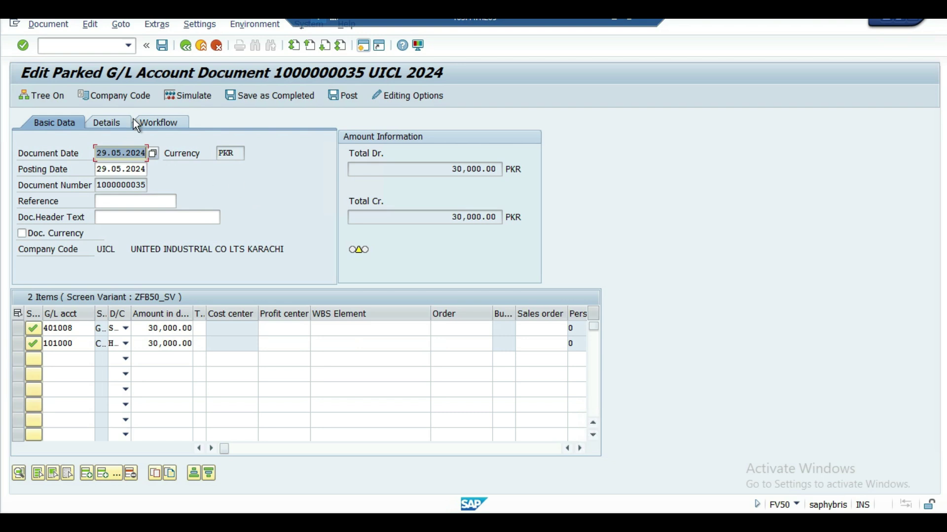
click(49, 25)
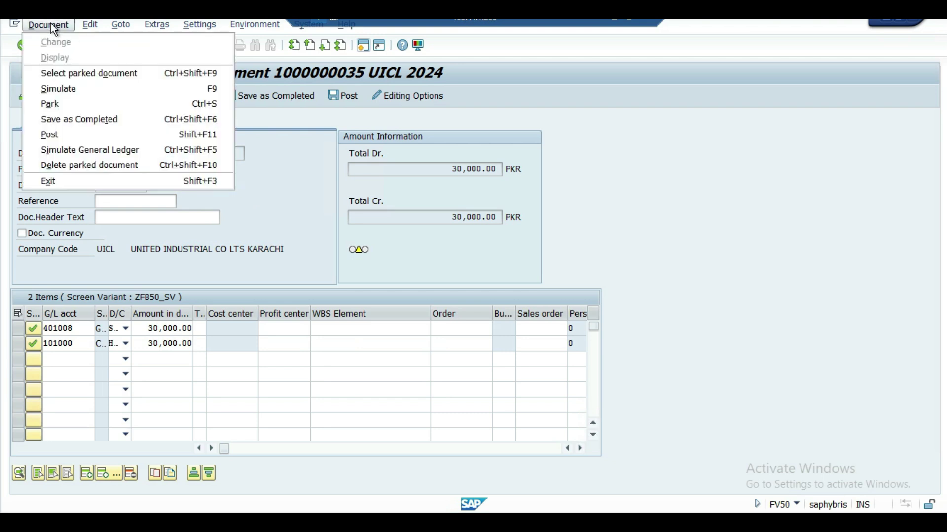
click(69, 169)
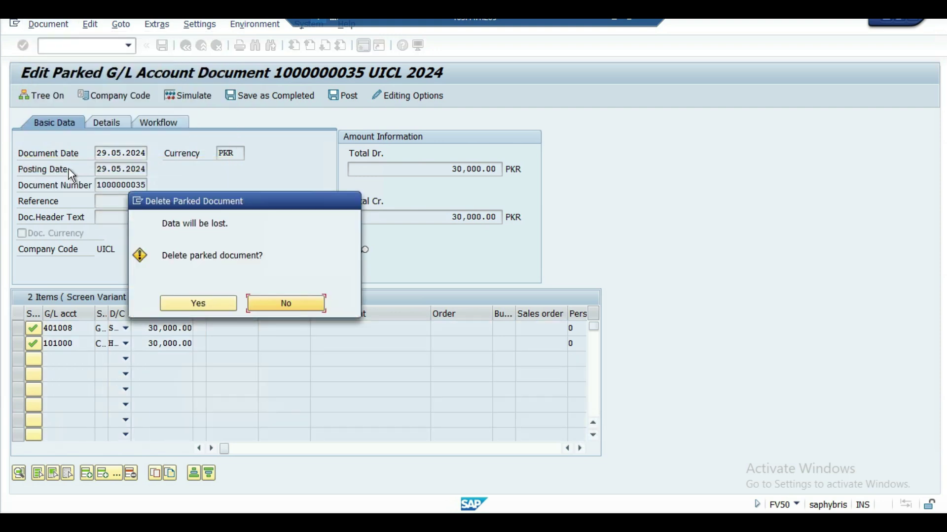
click(221, 304)
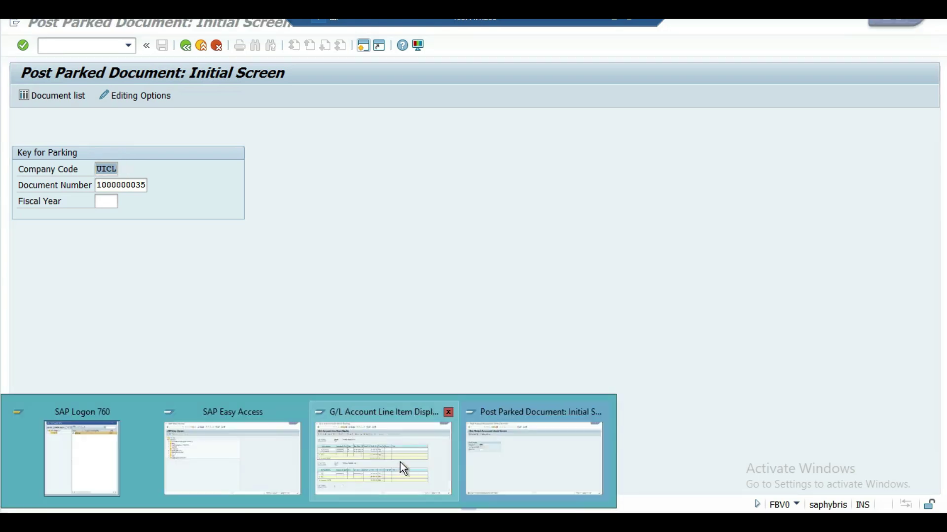
- Go to the FBL3N line item display and refresh it to check the list after the parked document's deletion
click(400, 463)
click(35, 25)
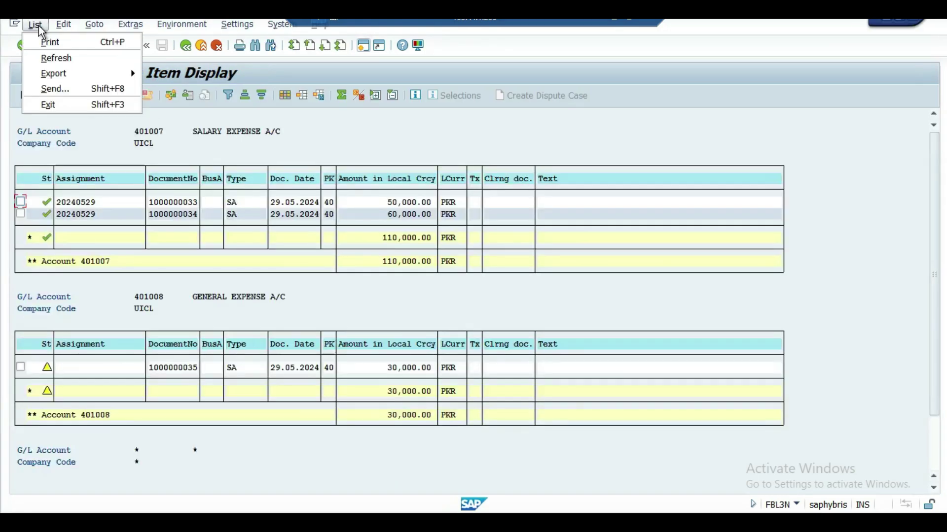
click(47, 57)
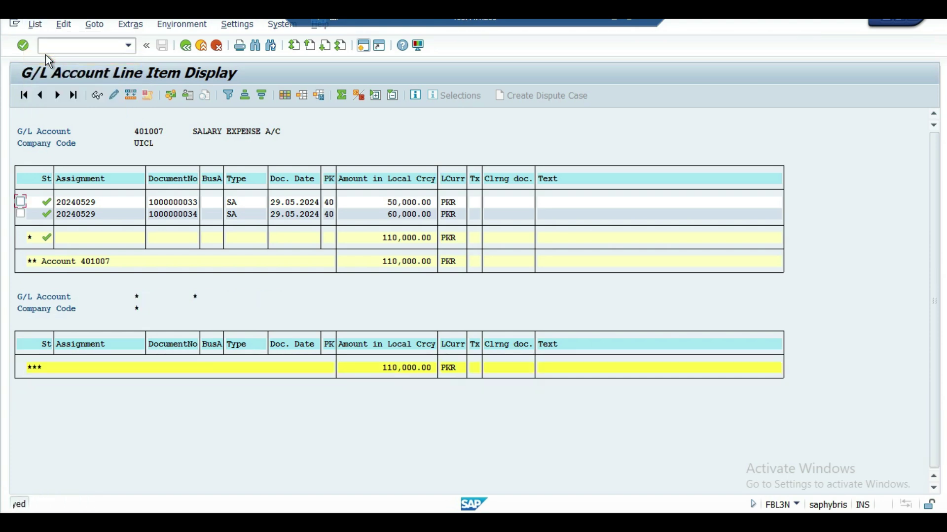